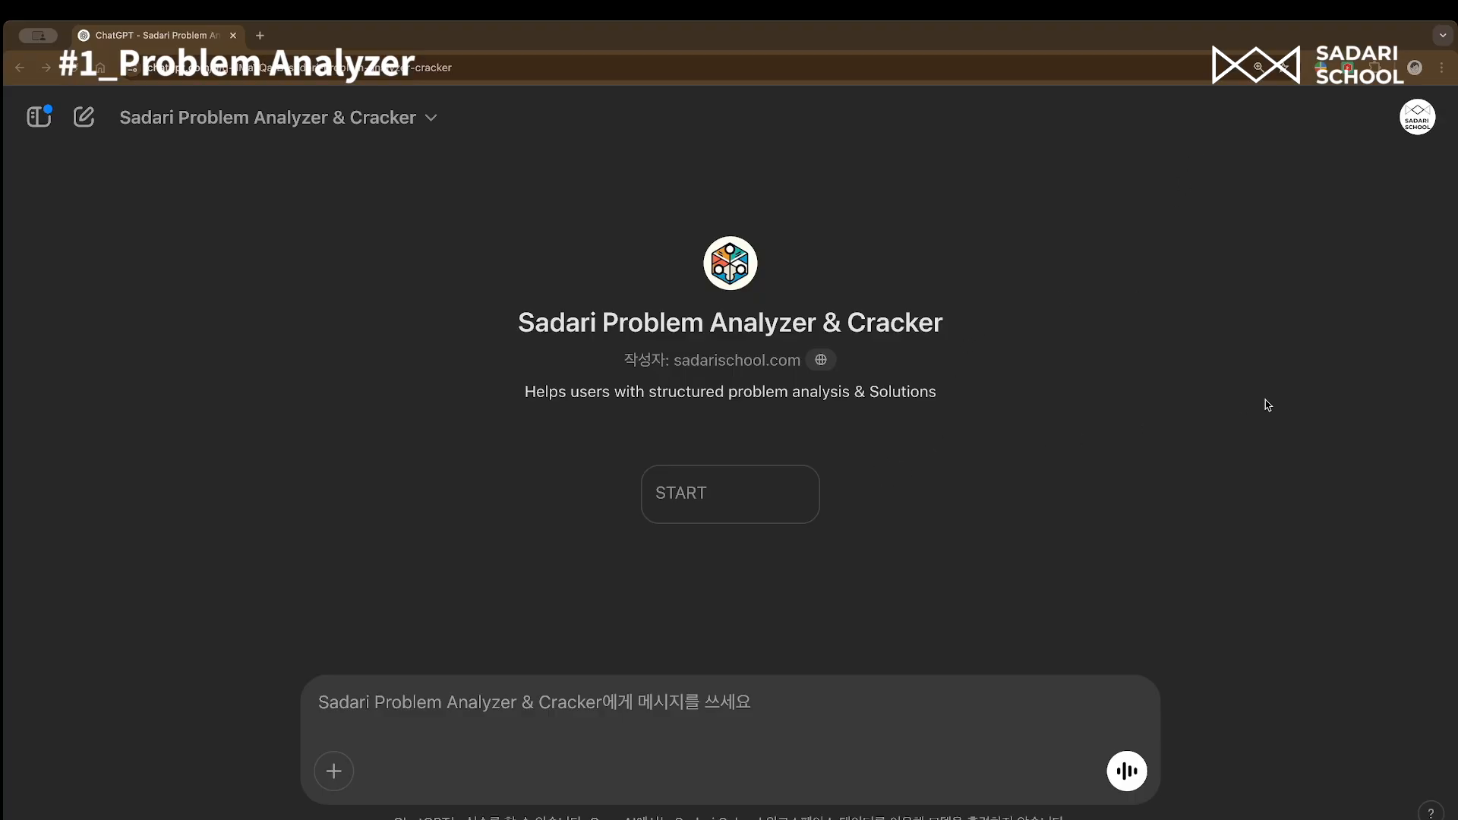
- Send the problem "사무실 인테리어를 바꾸려고 해" to the Sadari Problem Analyzer & Cracker GPT
click(651, 709)
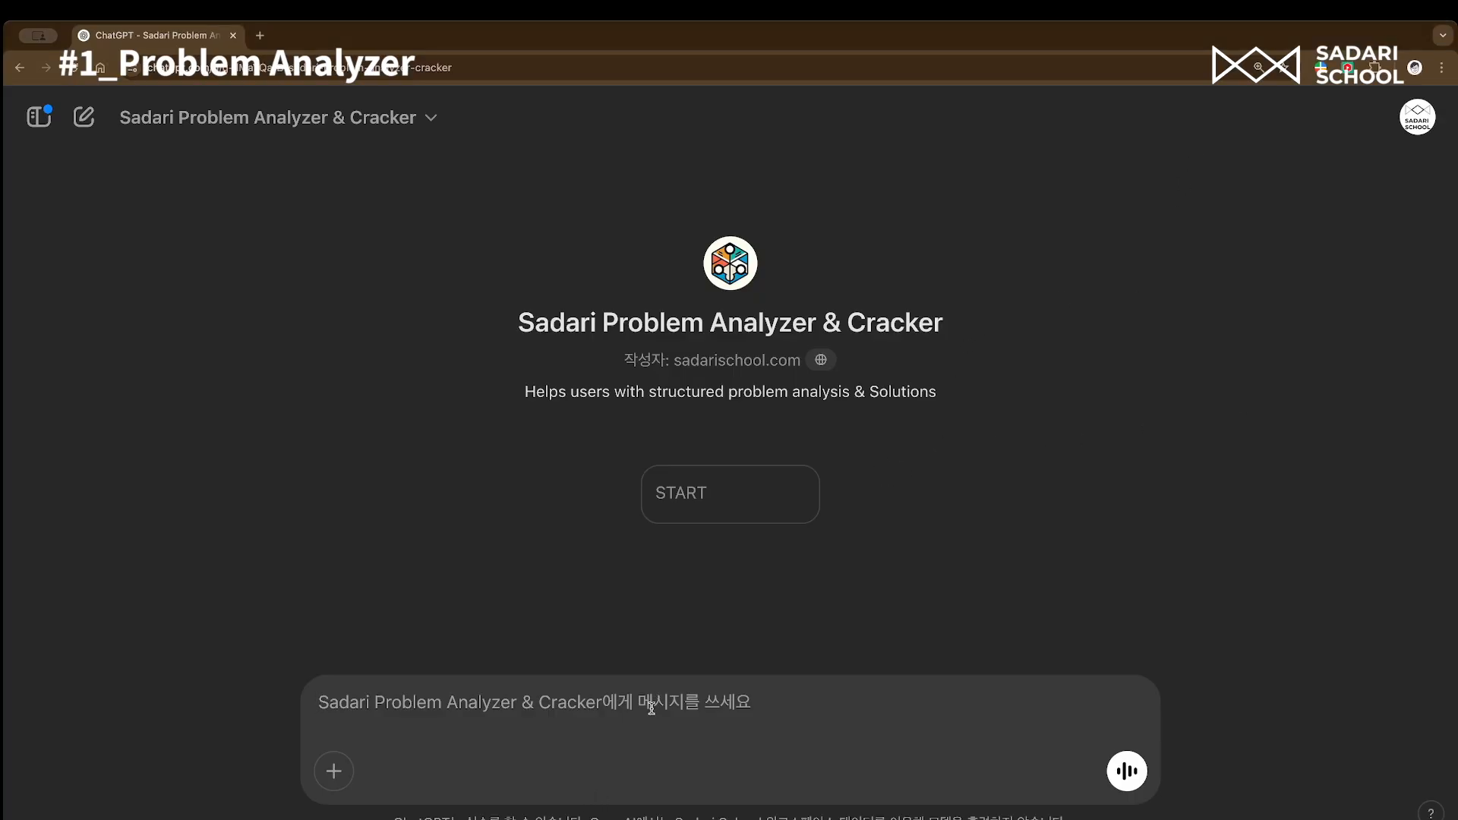
text(사무실 인테리어를 바꾸려)
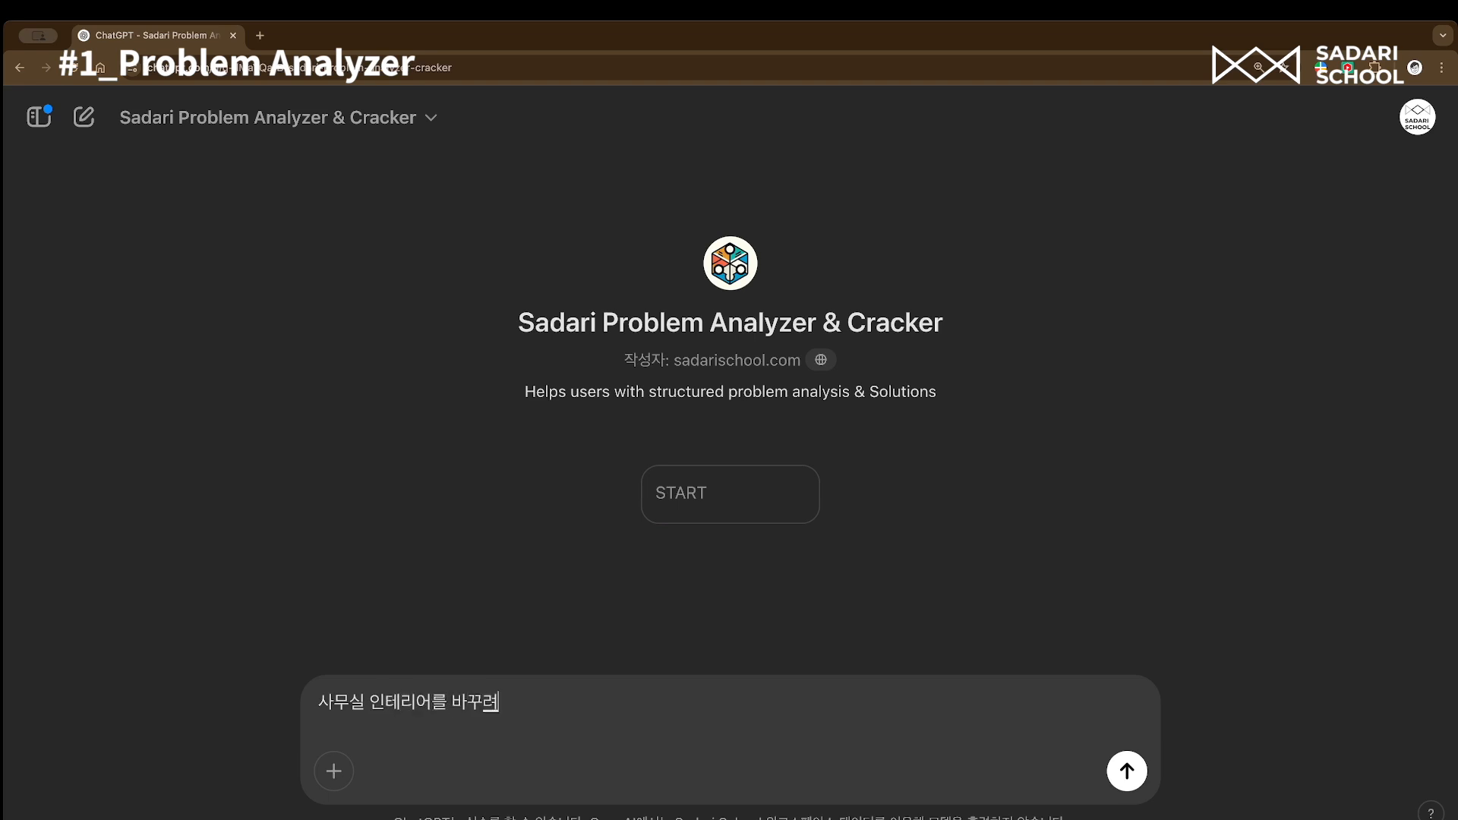
text(고 해)
key(Return)
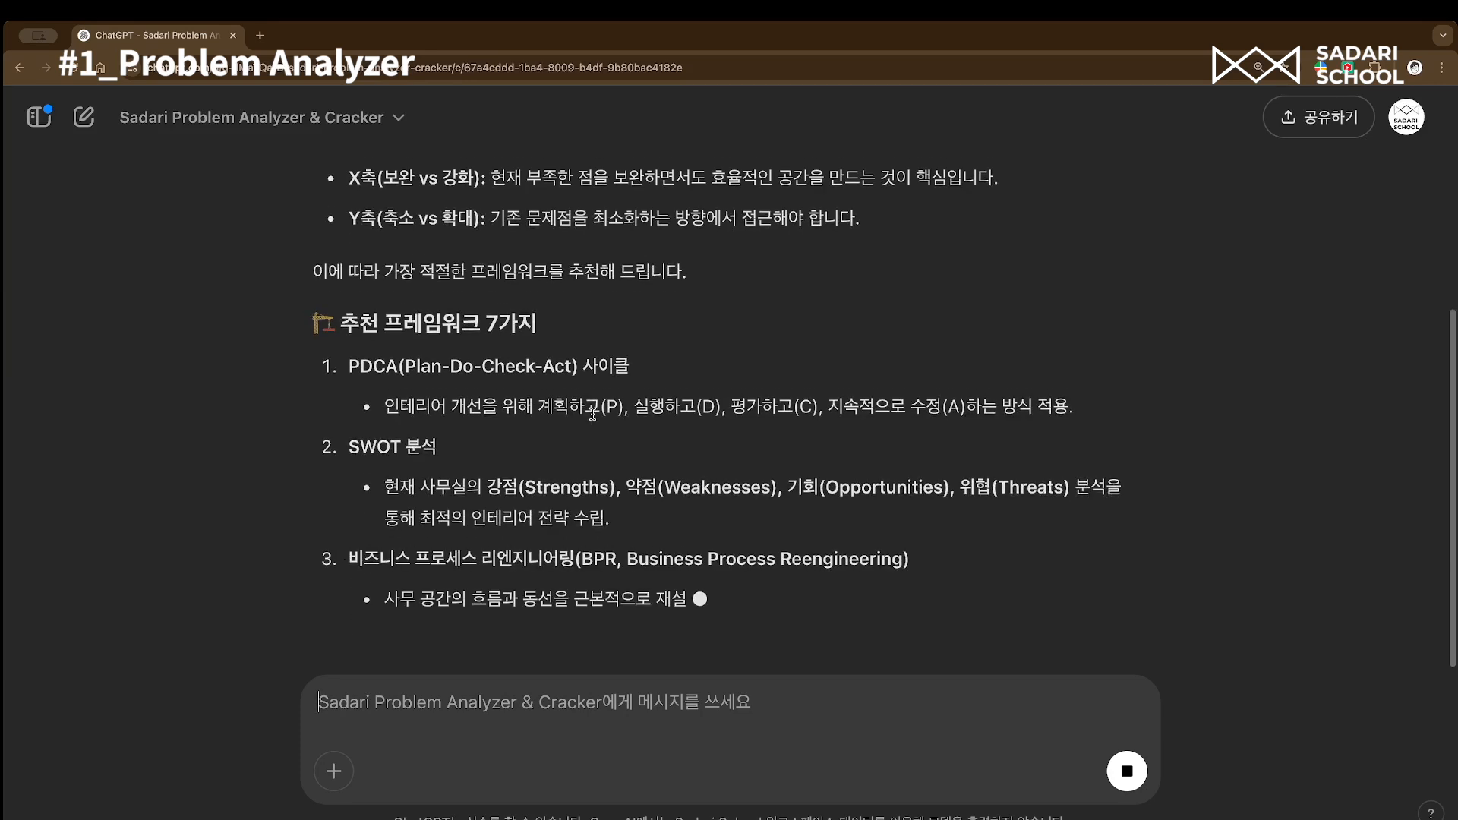
- Read through the recommended frameworks for the office interior problem and how each one applies
scroll(595, 418, up, 1)
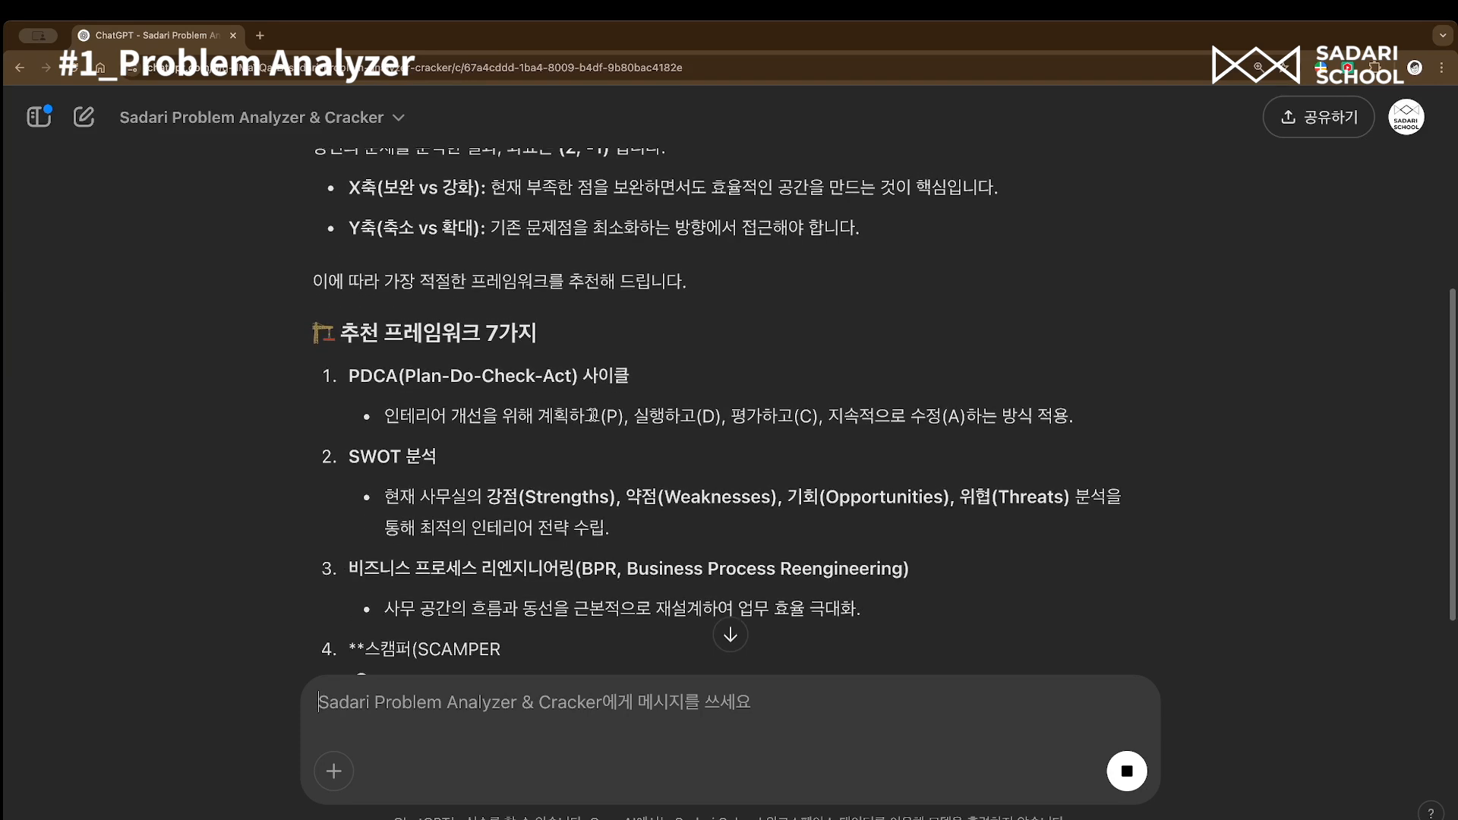
scroll(551, 383, down, 3)
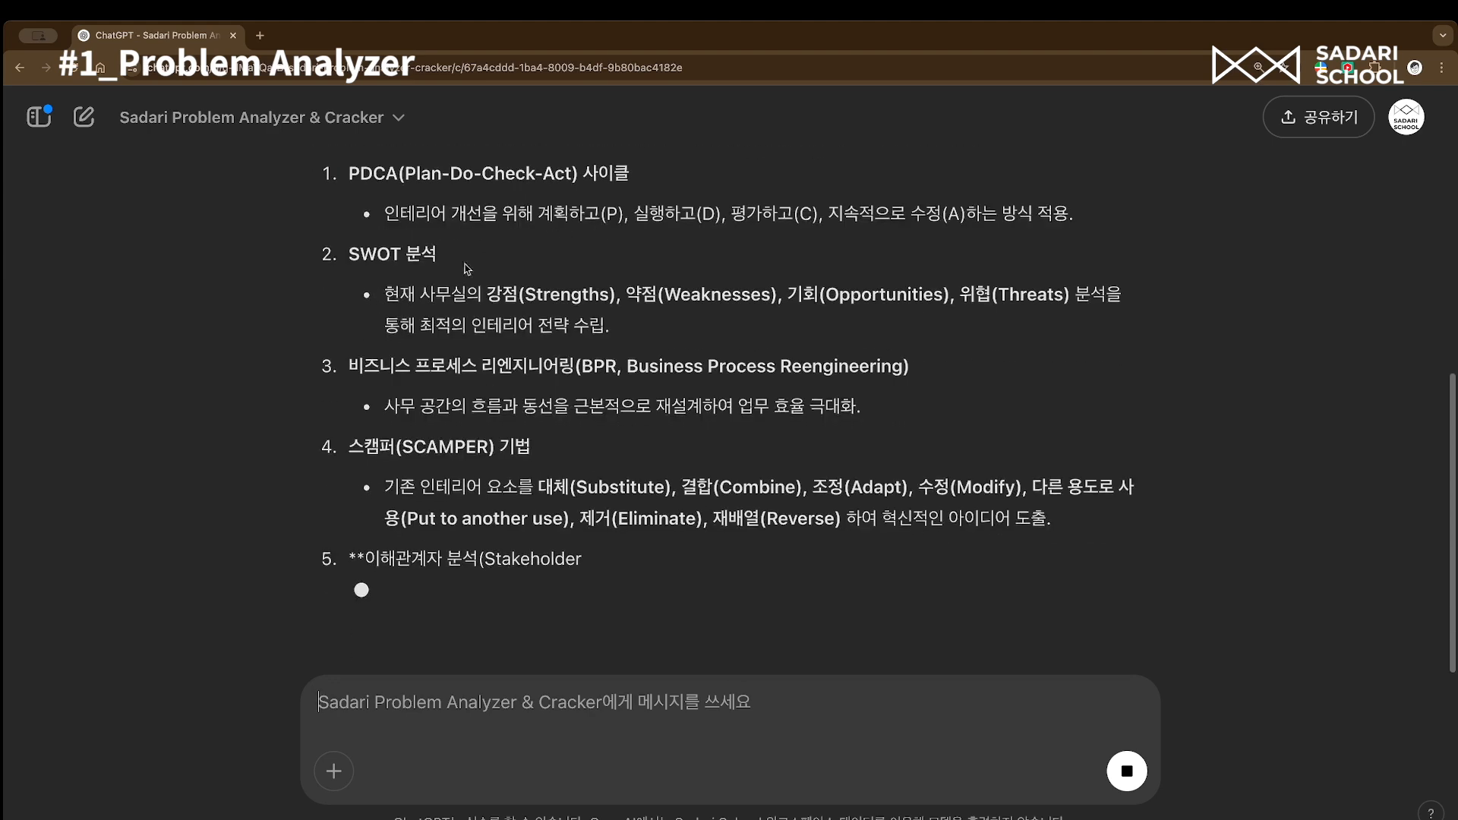
scroll(429, 248, up, 1)
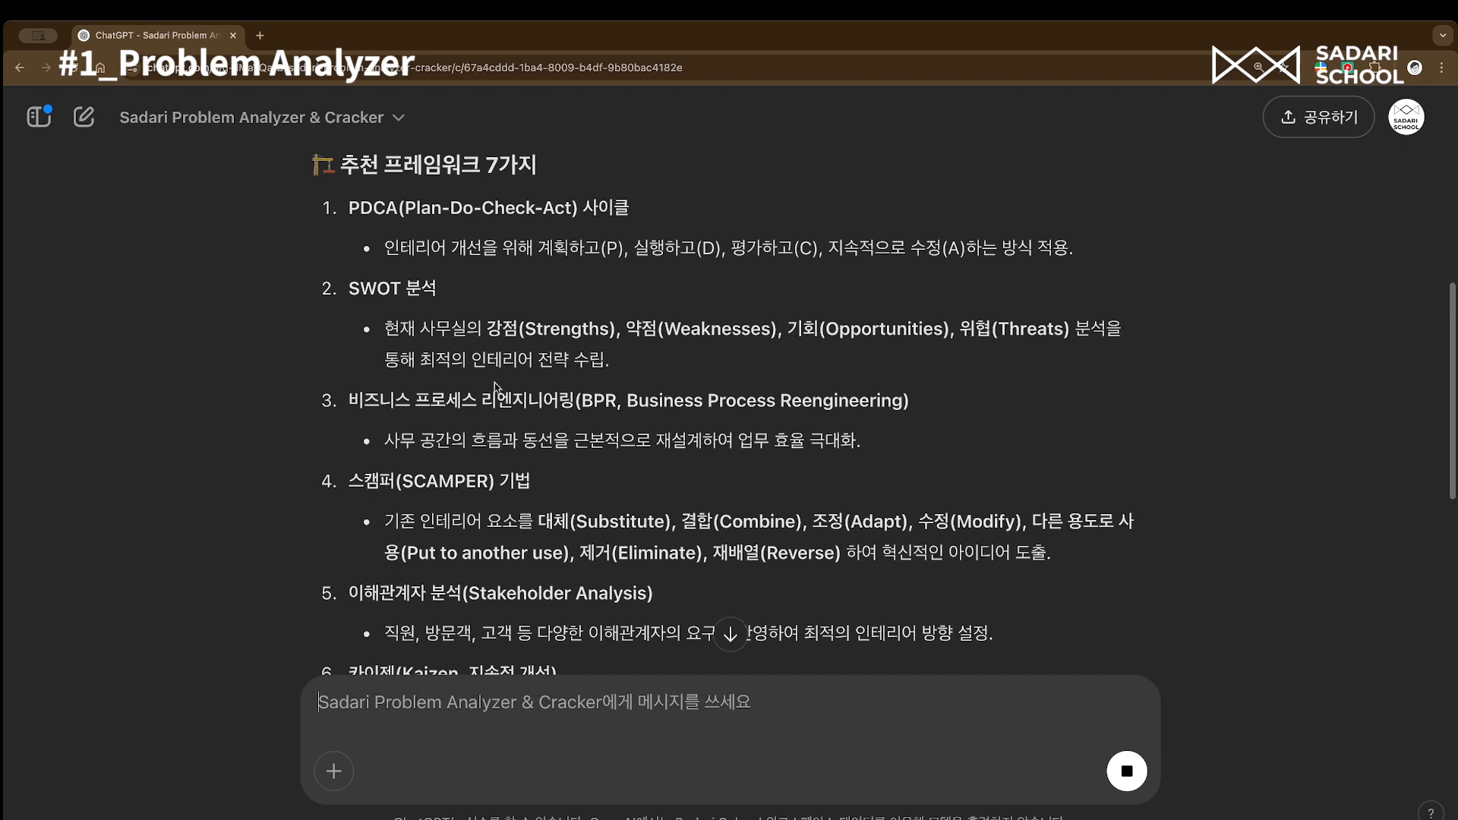
scroll(618, 410, down, 2)
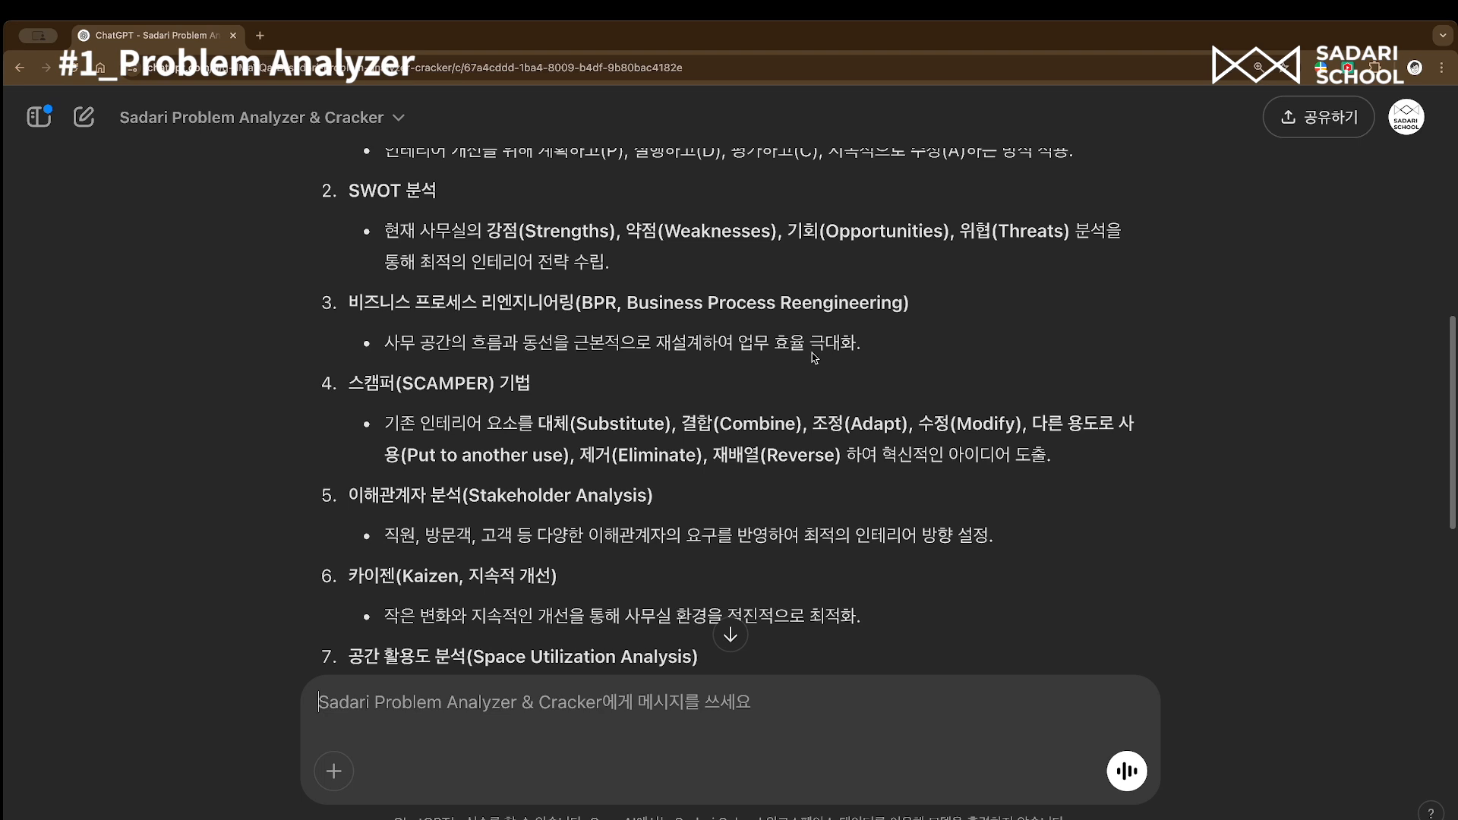
scroll(514, 408, down, 1)
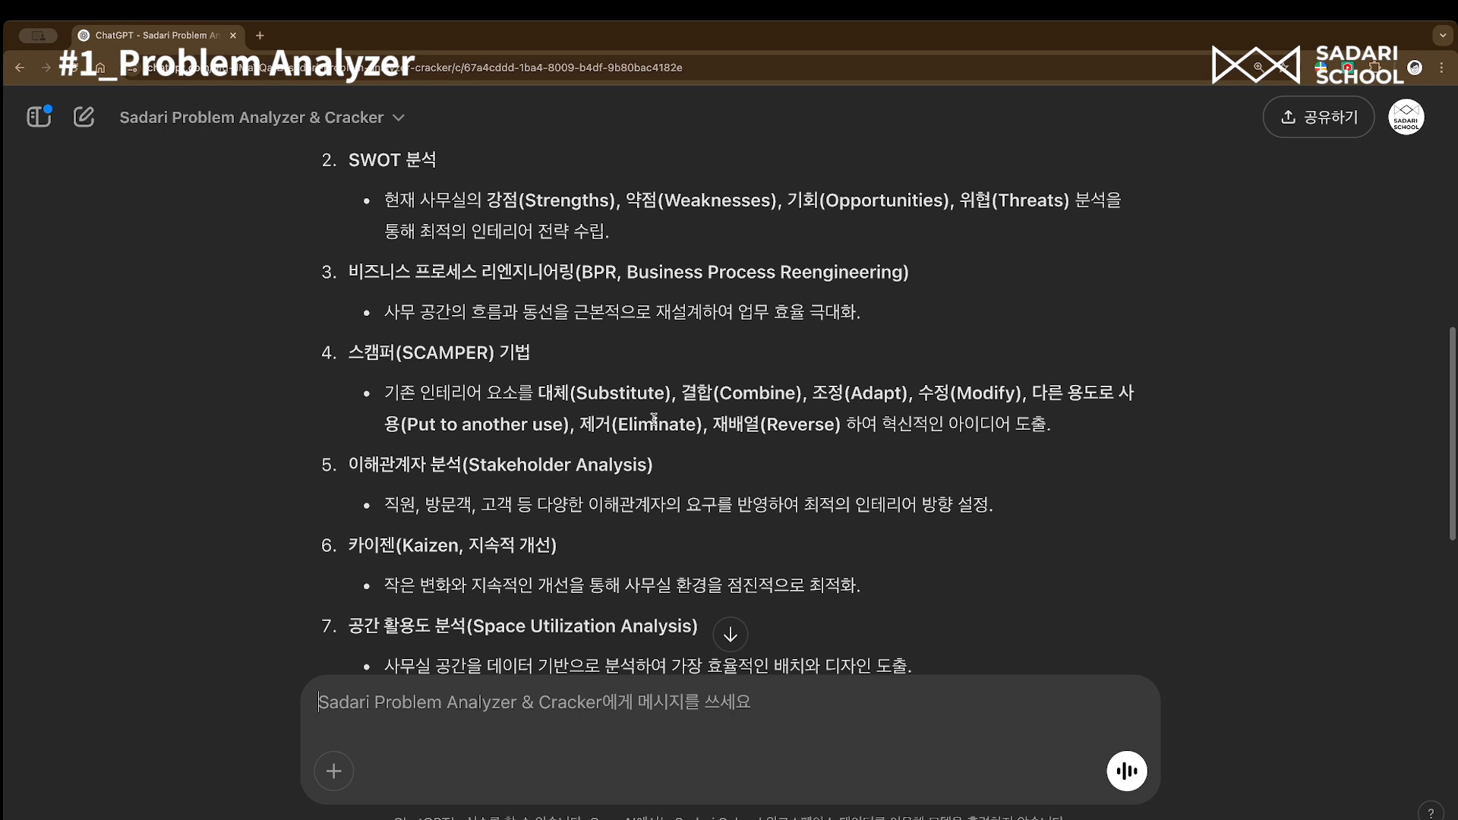
scroll(654, 418, down, 3)
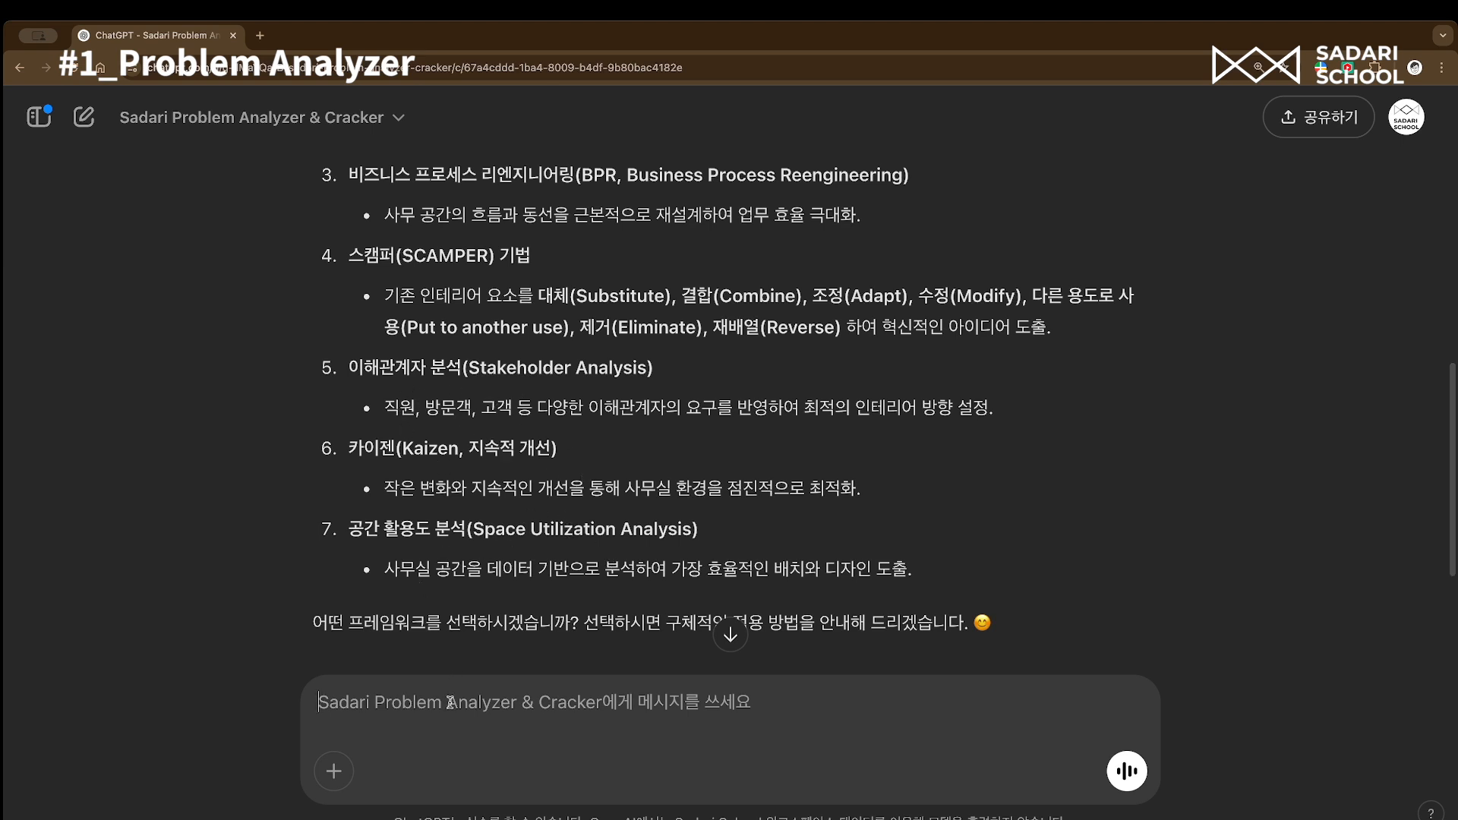
- Request a detailed proposal based on the fifth framework with the message "5번으로 상세 제안 해줘"
text(5번)
text(으로 상세 지)
text(적어)
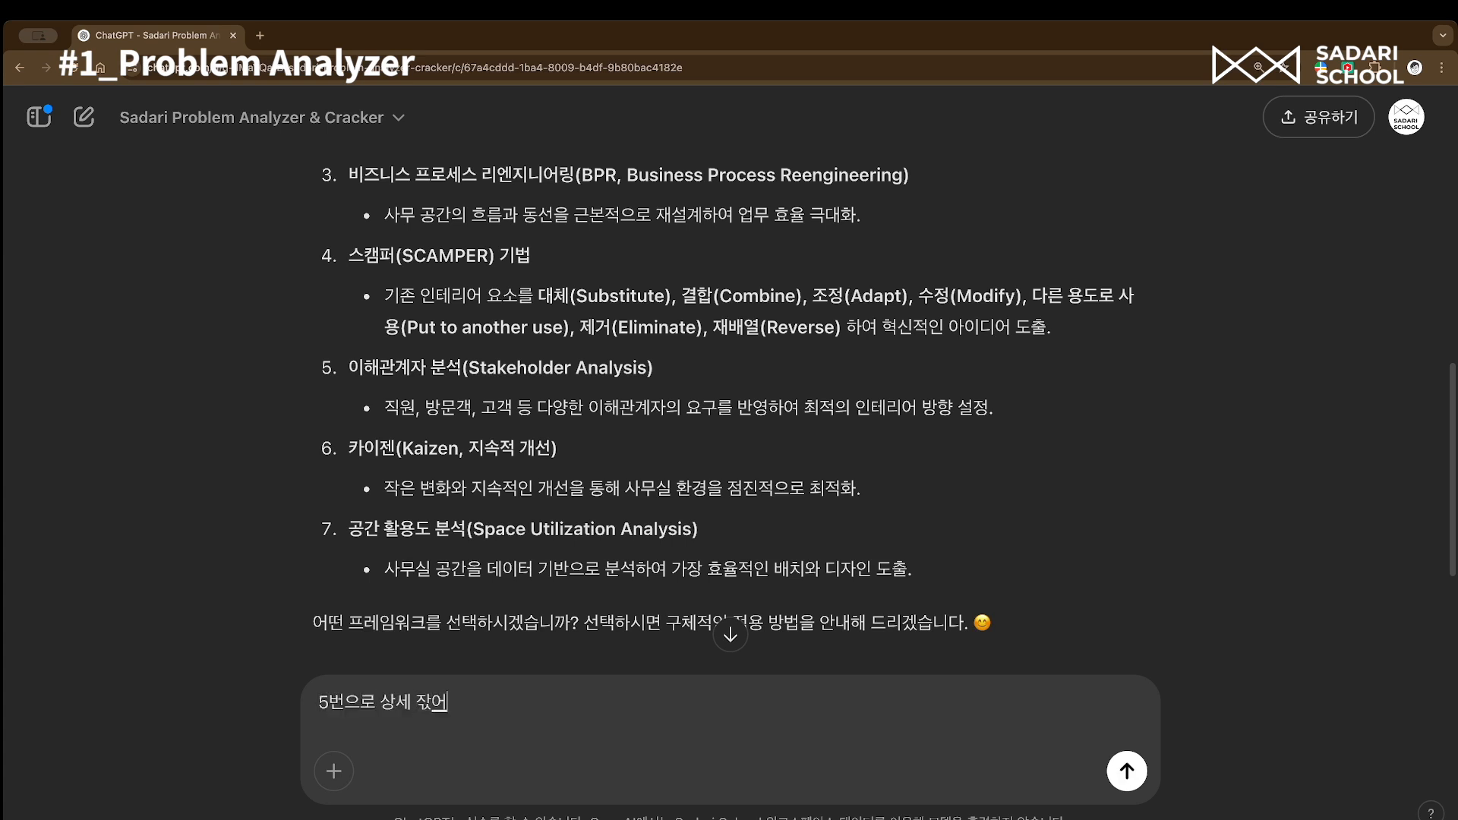
key(BackSpace)
key(BackSpace)
key(BackSpace)
text(제안해줘)
key(Return)
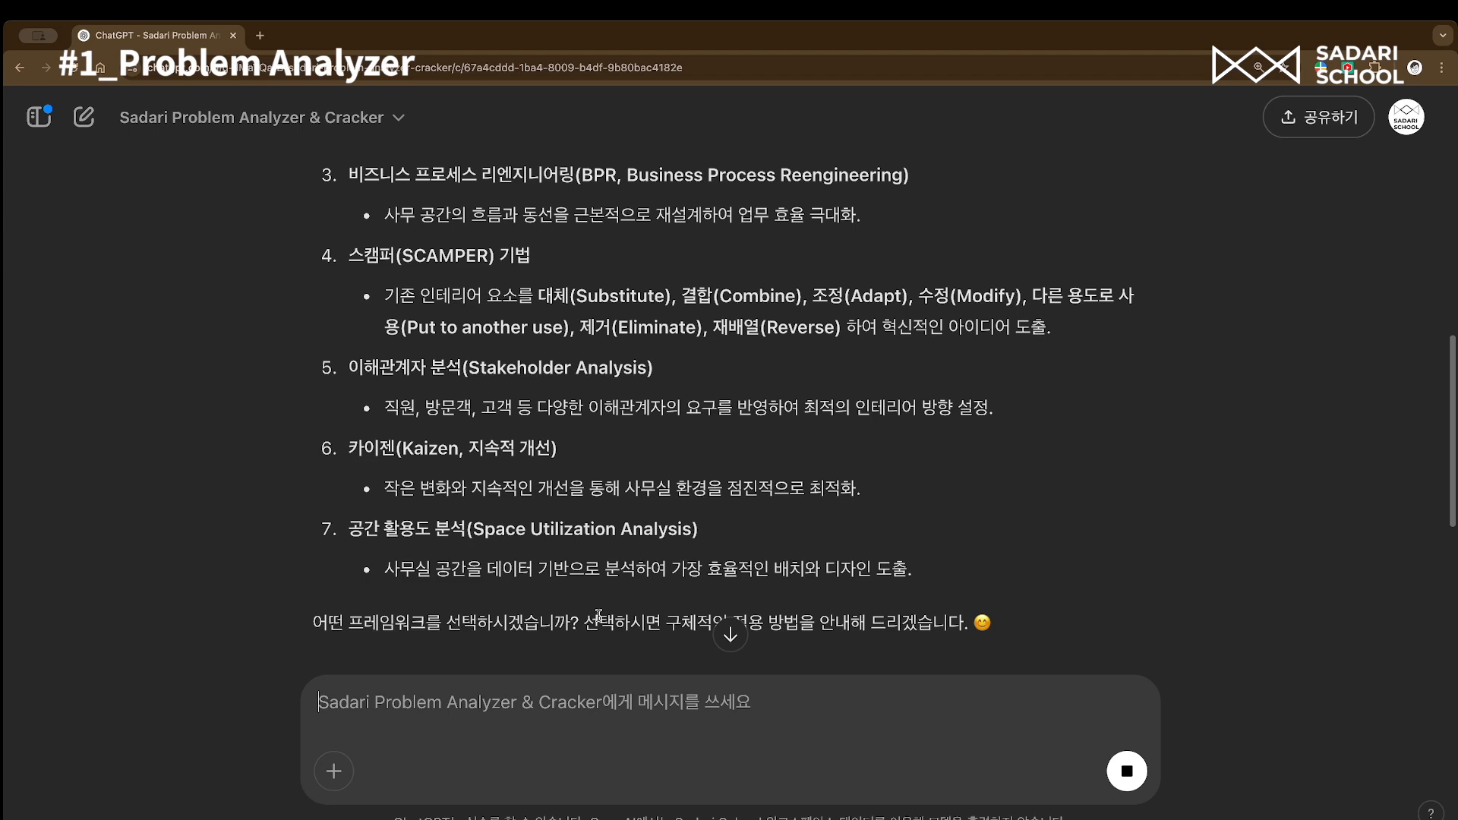
- Examine the stakeholder analysis answer, from the stakeholder table and needs through the influence-interest matrix to the conclusion
scroll(886, 458, down, 10)
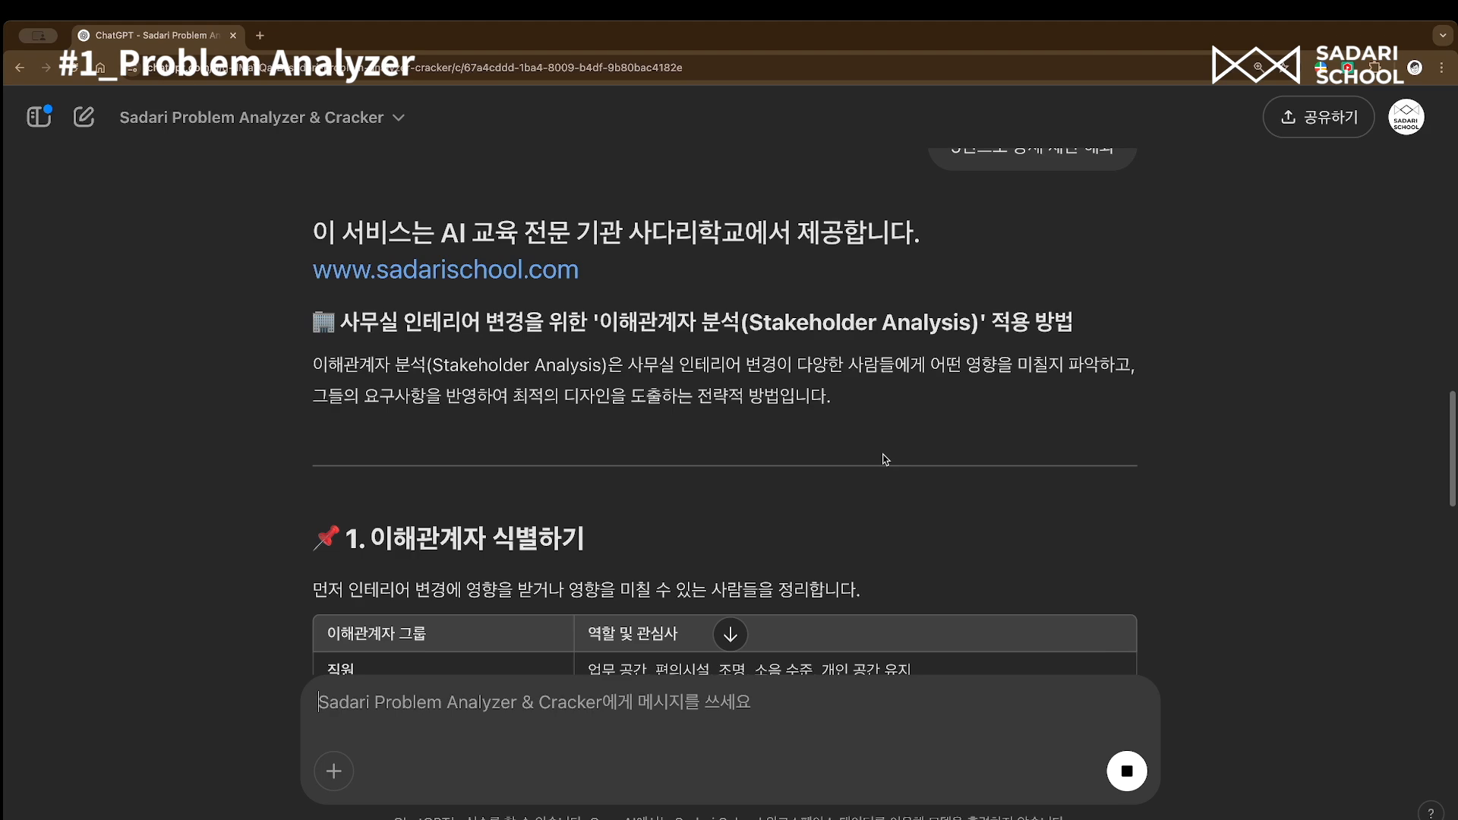
scroll(885, 459, down, 4)
scroll(885, 458, up, 2)
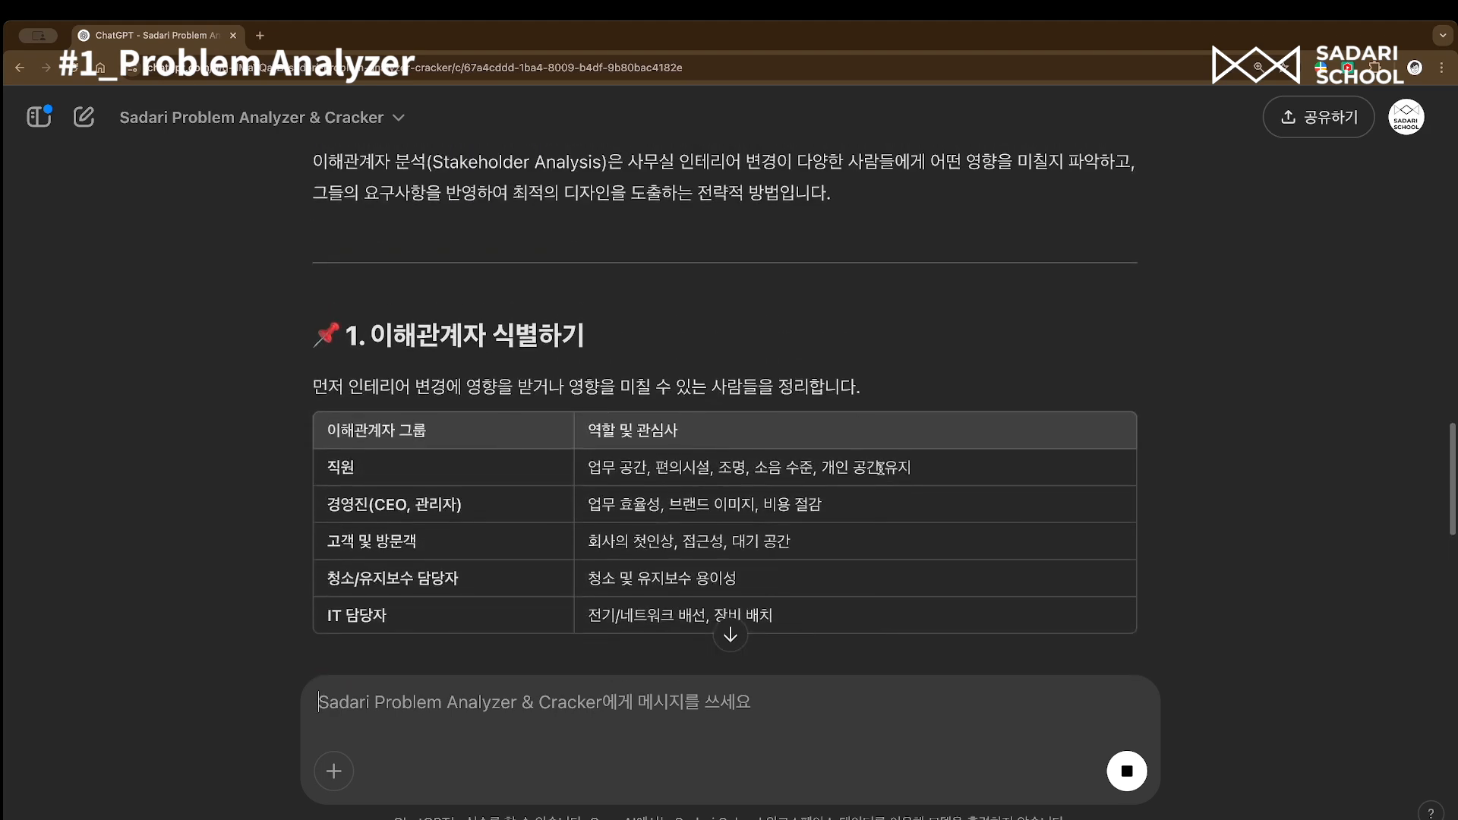
scroll(879, 468, down, 1)
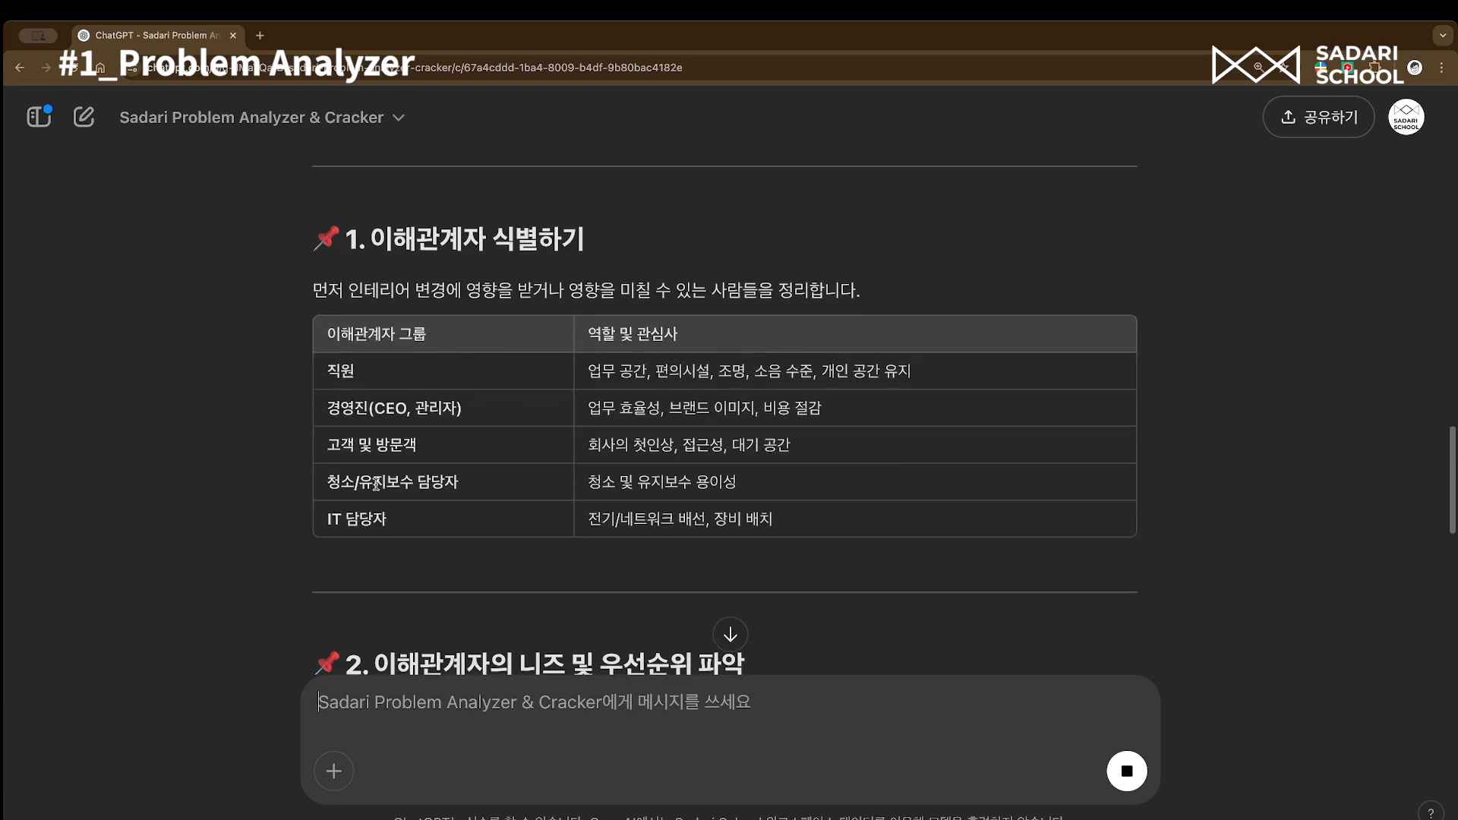
scroll(429, 516, down, 1)
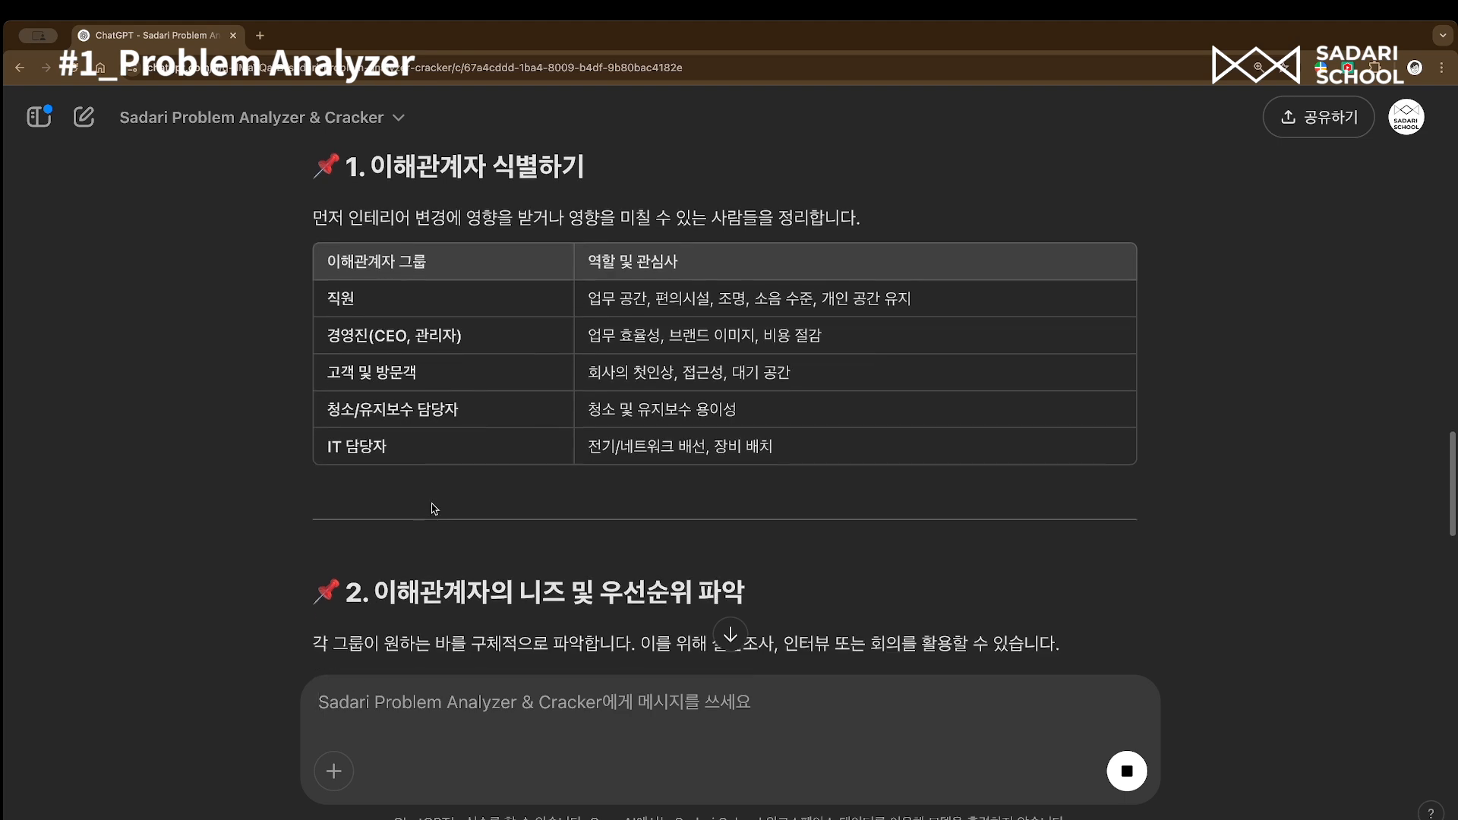
scroll(765, 315, down, 5)
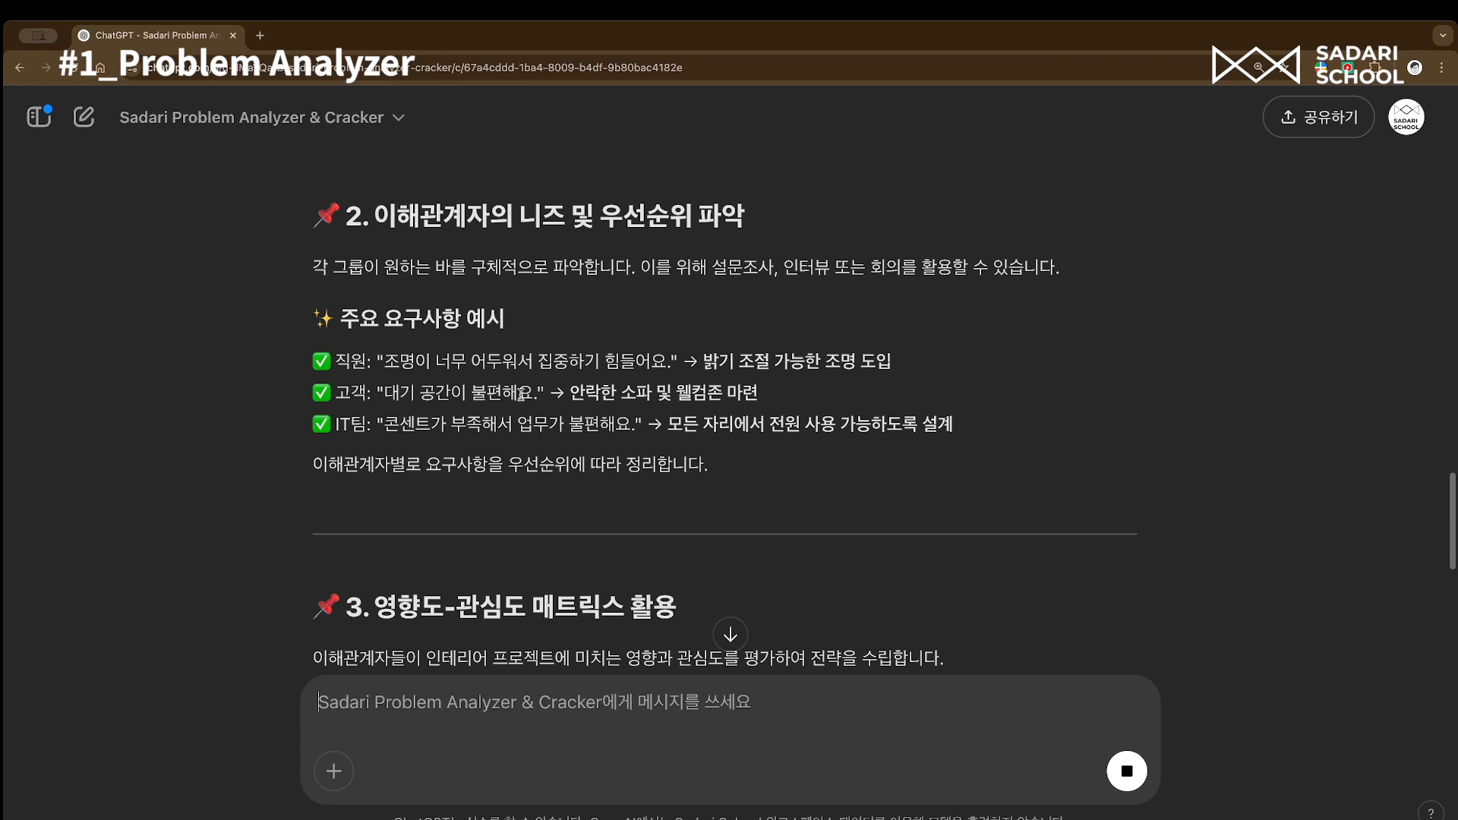
scroll(624, 419, down, 5)
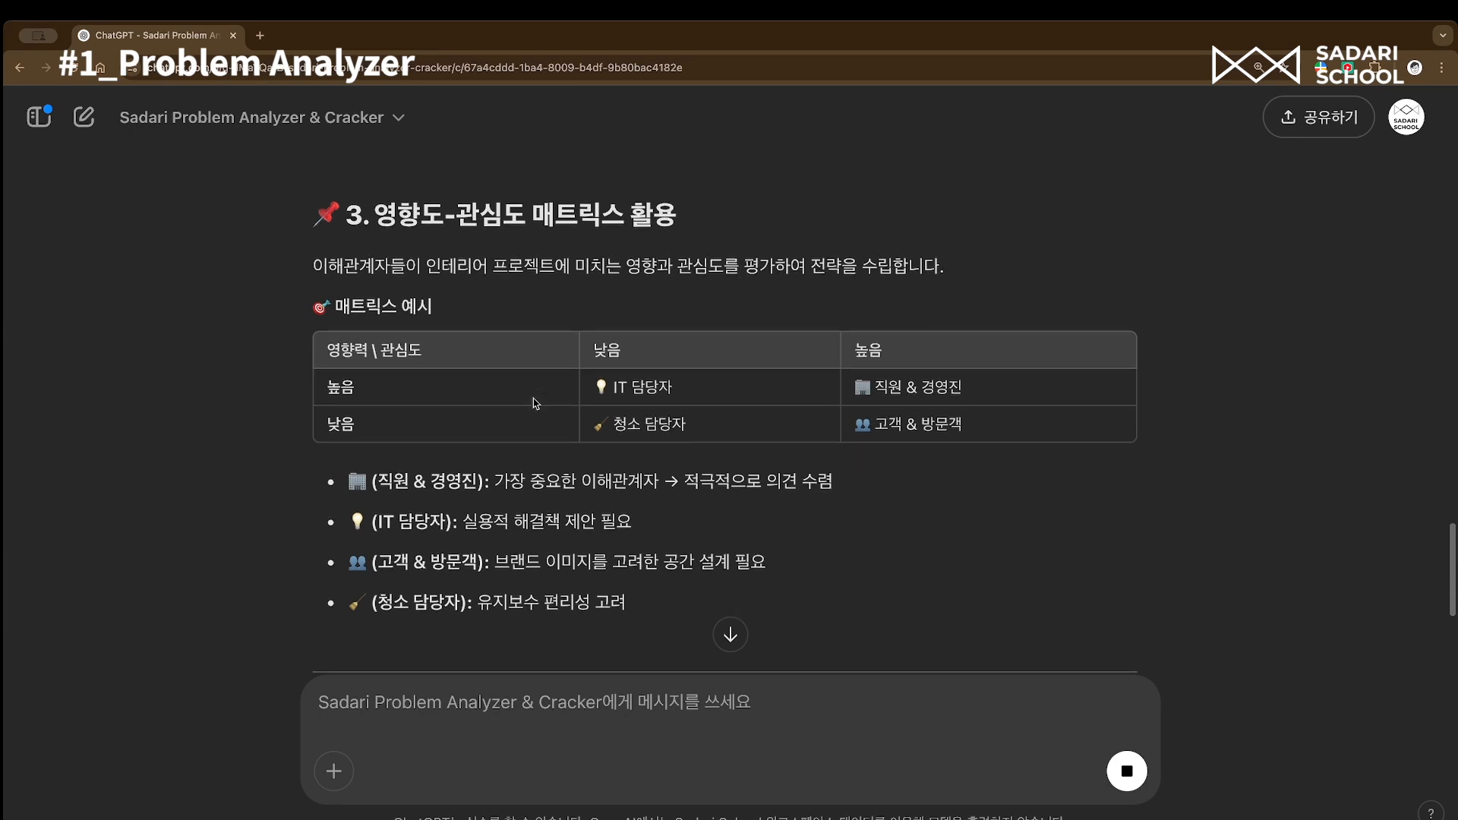
scroll(535, 400, down, 3)
scroll(534, 397, down, 3)
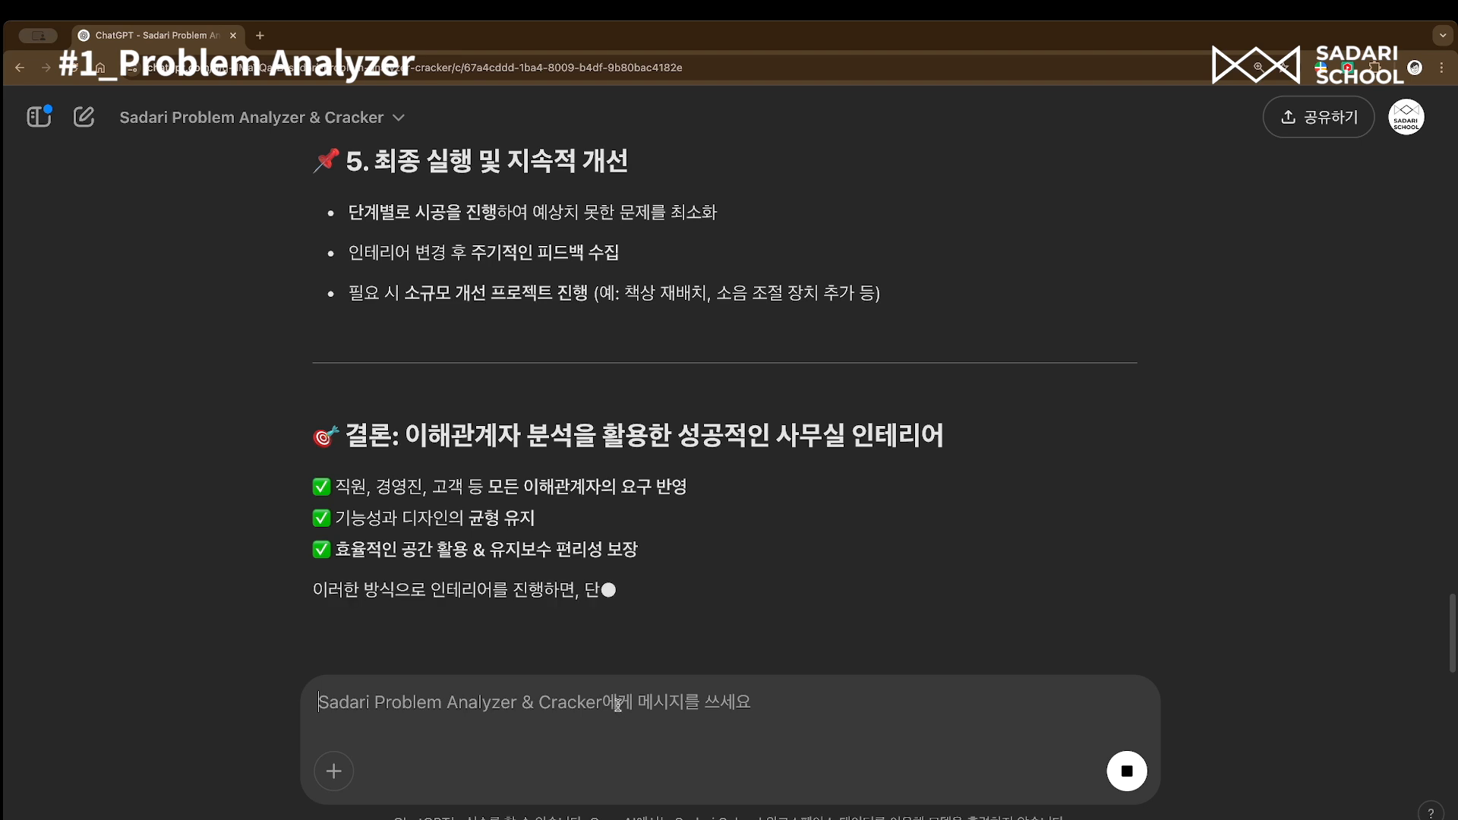
- Send a new problem: "초등 3학년에게 열역학을 설명해야 한다. 어떻게 하면 쉽게 하겠나."
text(초)
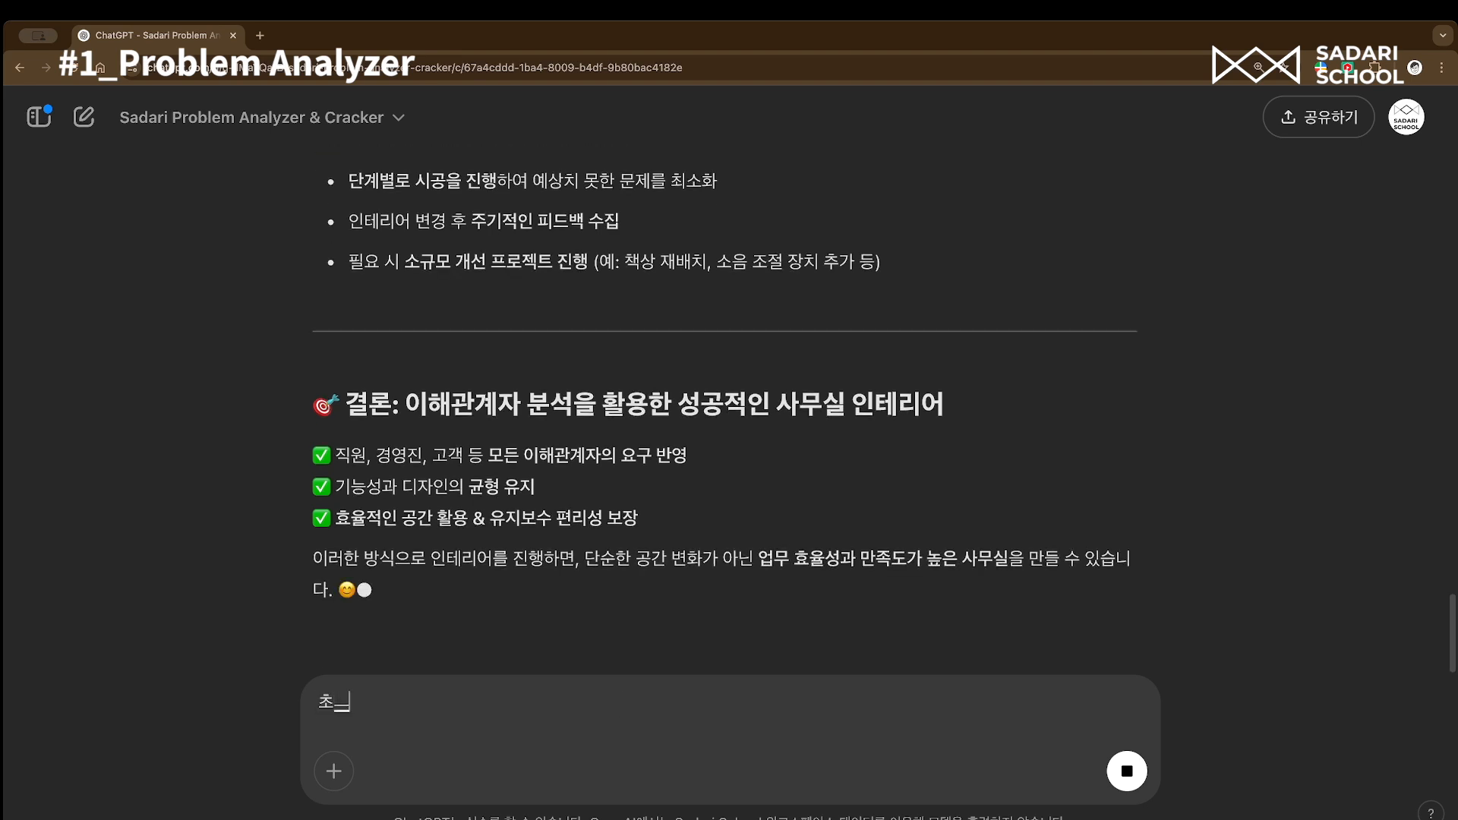
text(등 3학년에게)
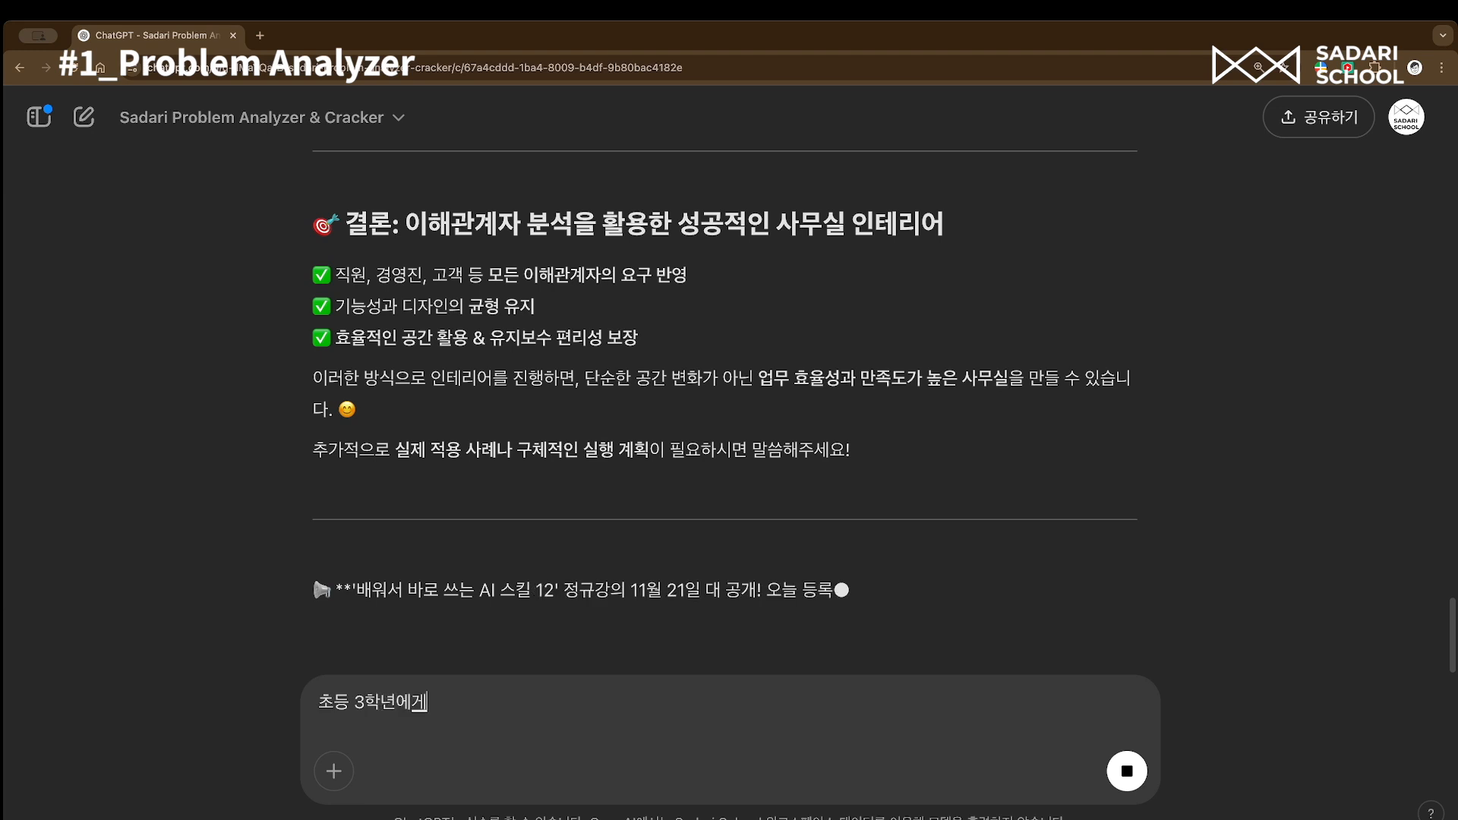
text( 열역학)
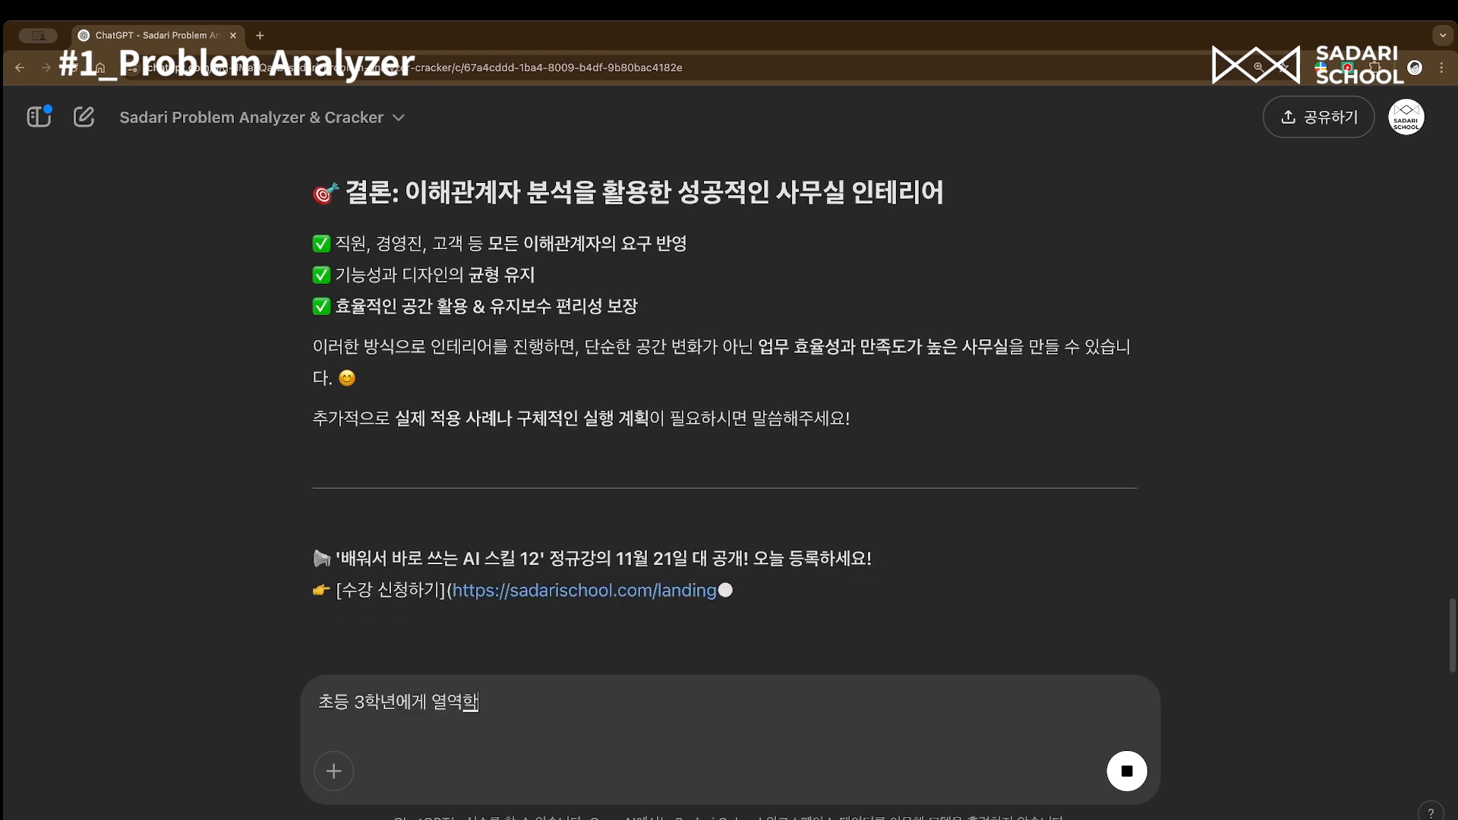
text(을 세설명해야)
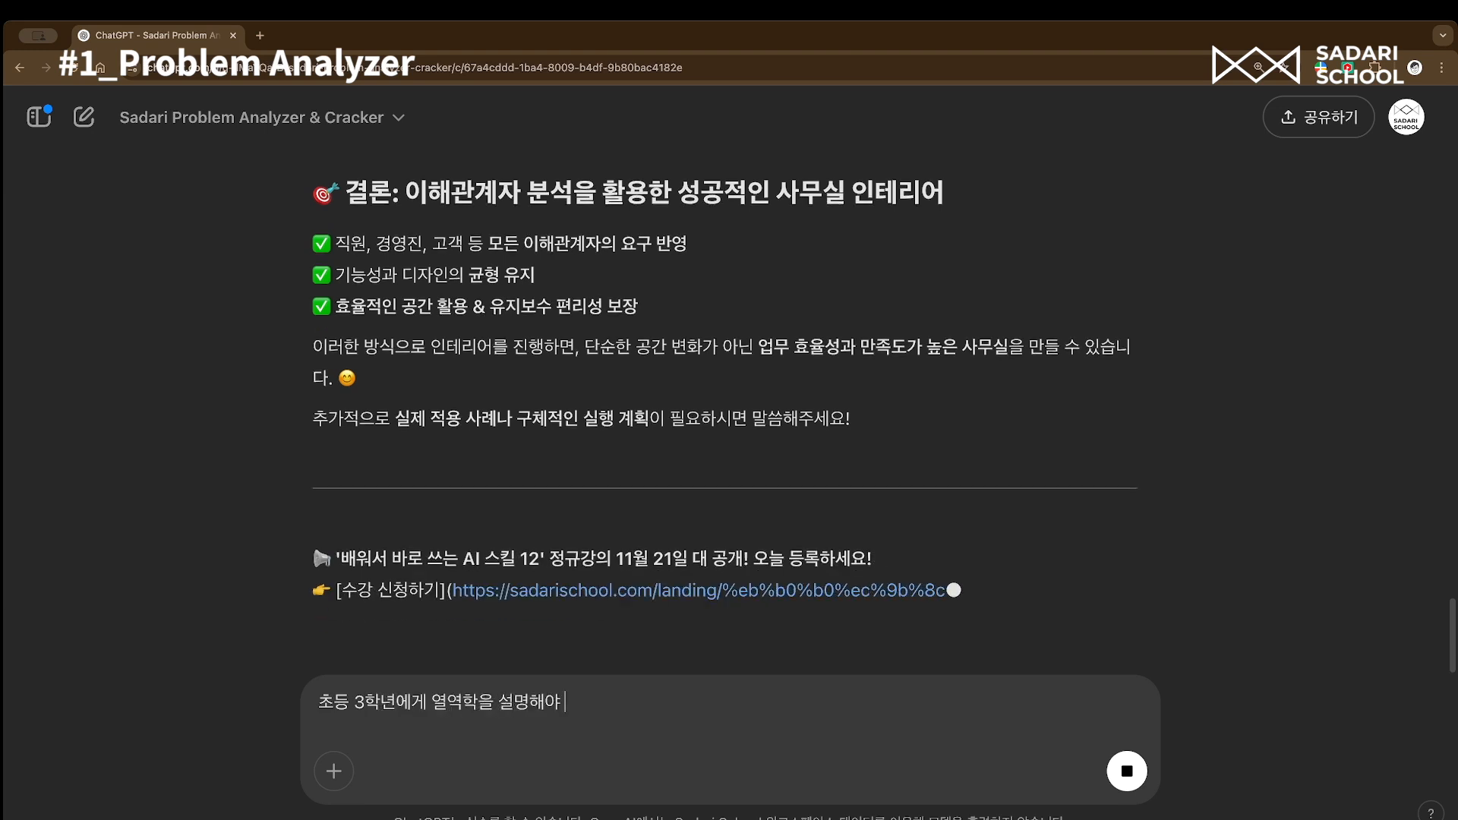
text( 한다. 어떻게 하면)
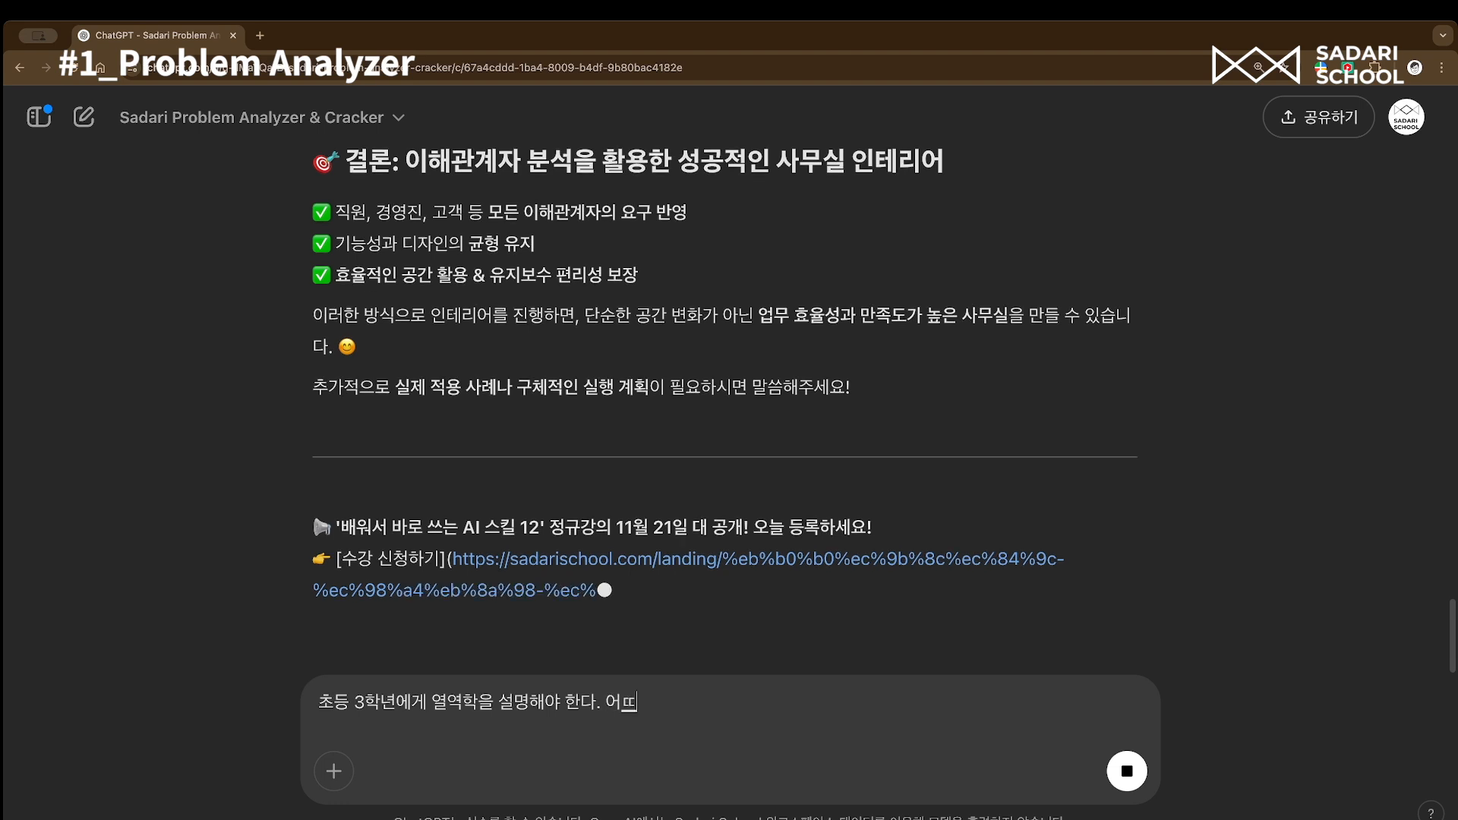
text( 쉽게 하겠다)
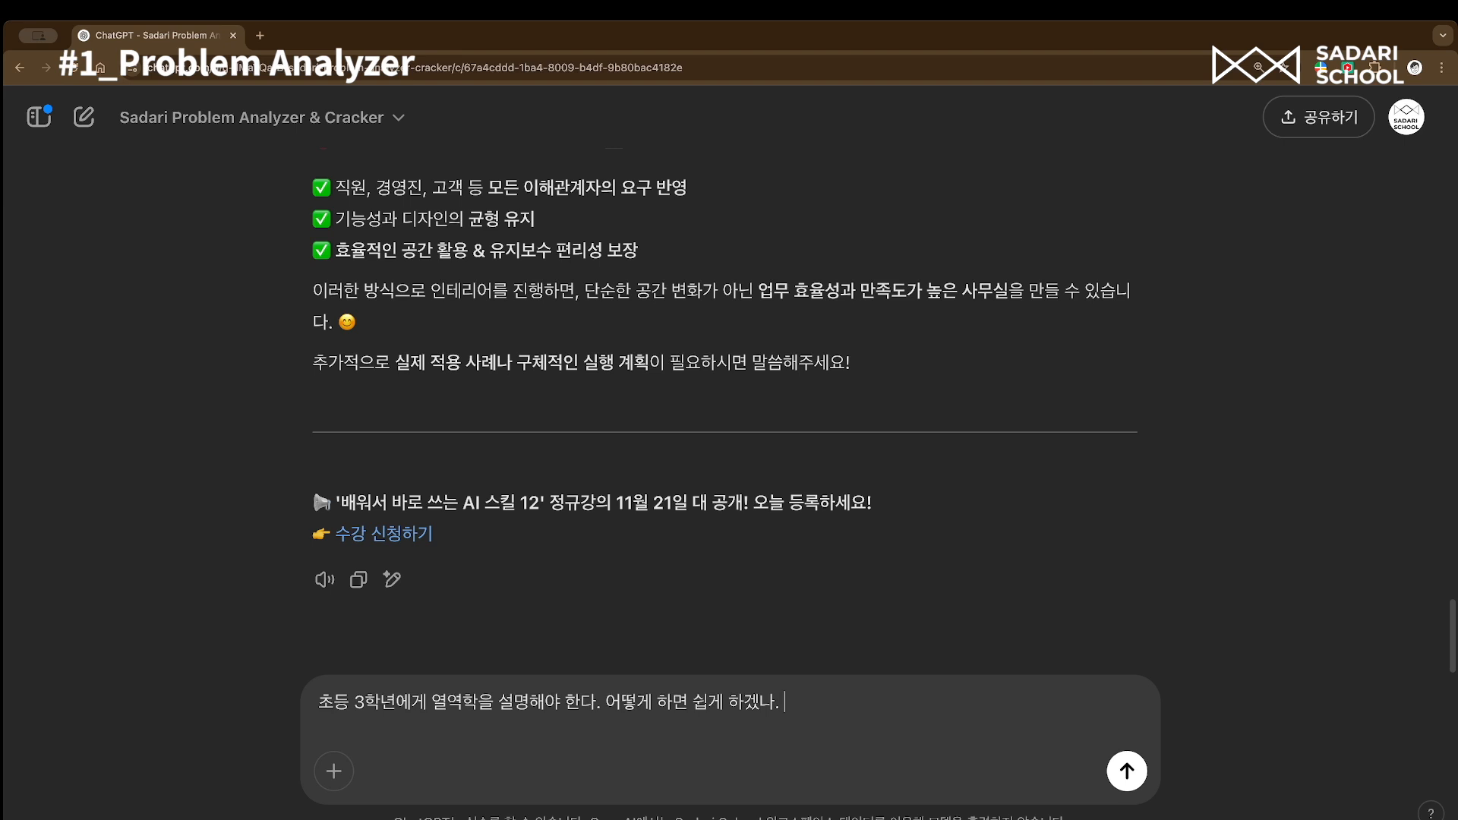
key(Return)
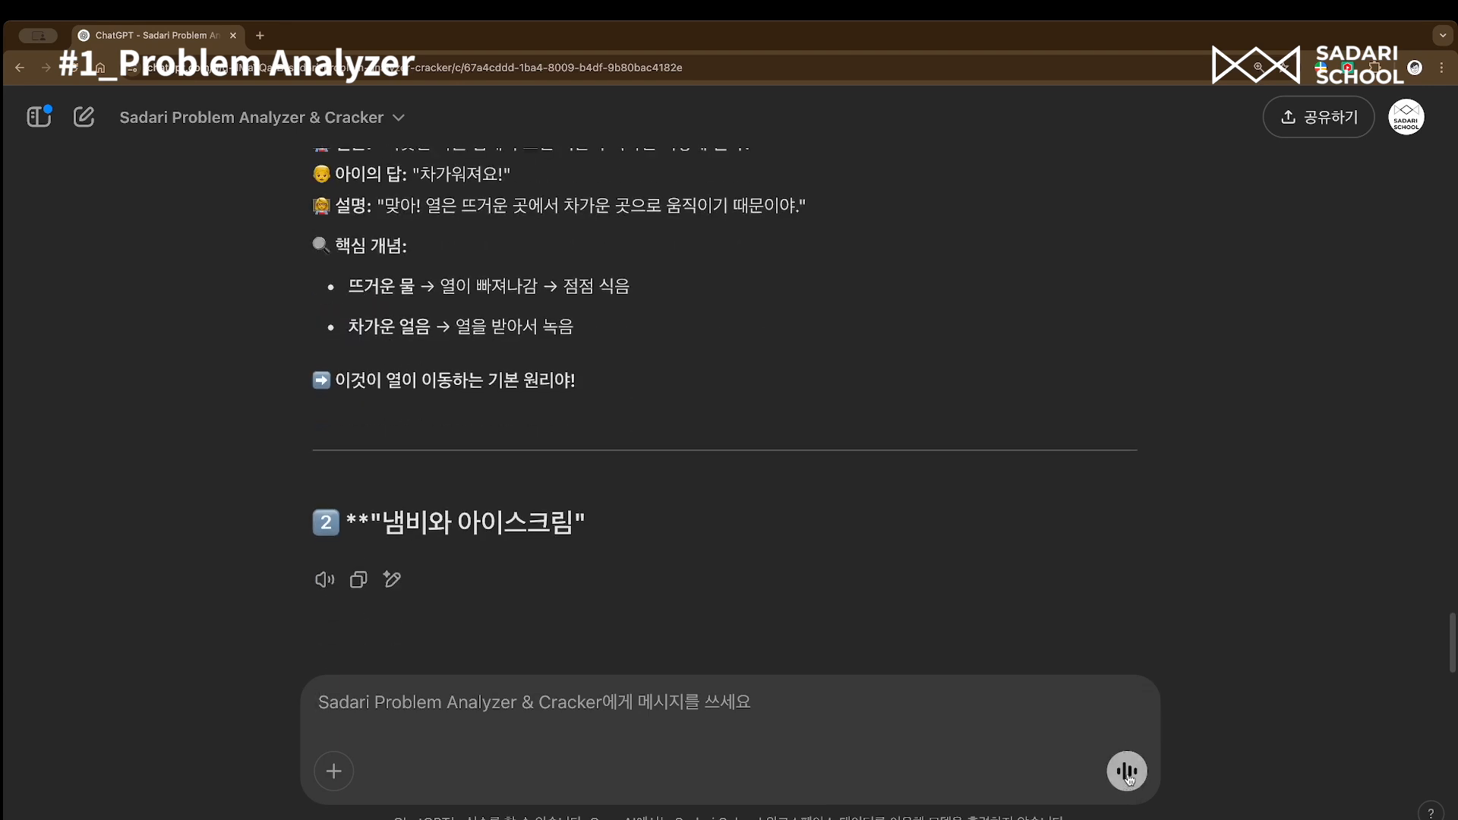
- Exit voice chat and ask for framework proposals first with the message "그게 아니고 프레임워크를 제안부터 해야지"
click(1127, 772)
click(759, 751)
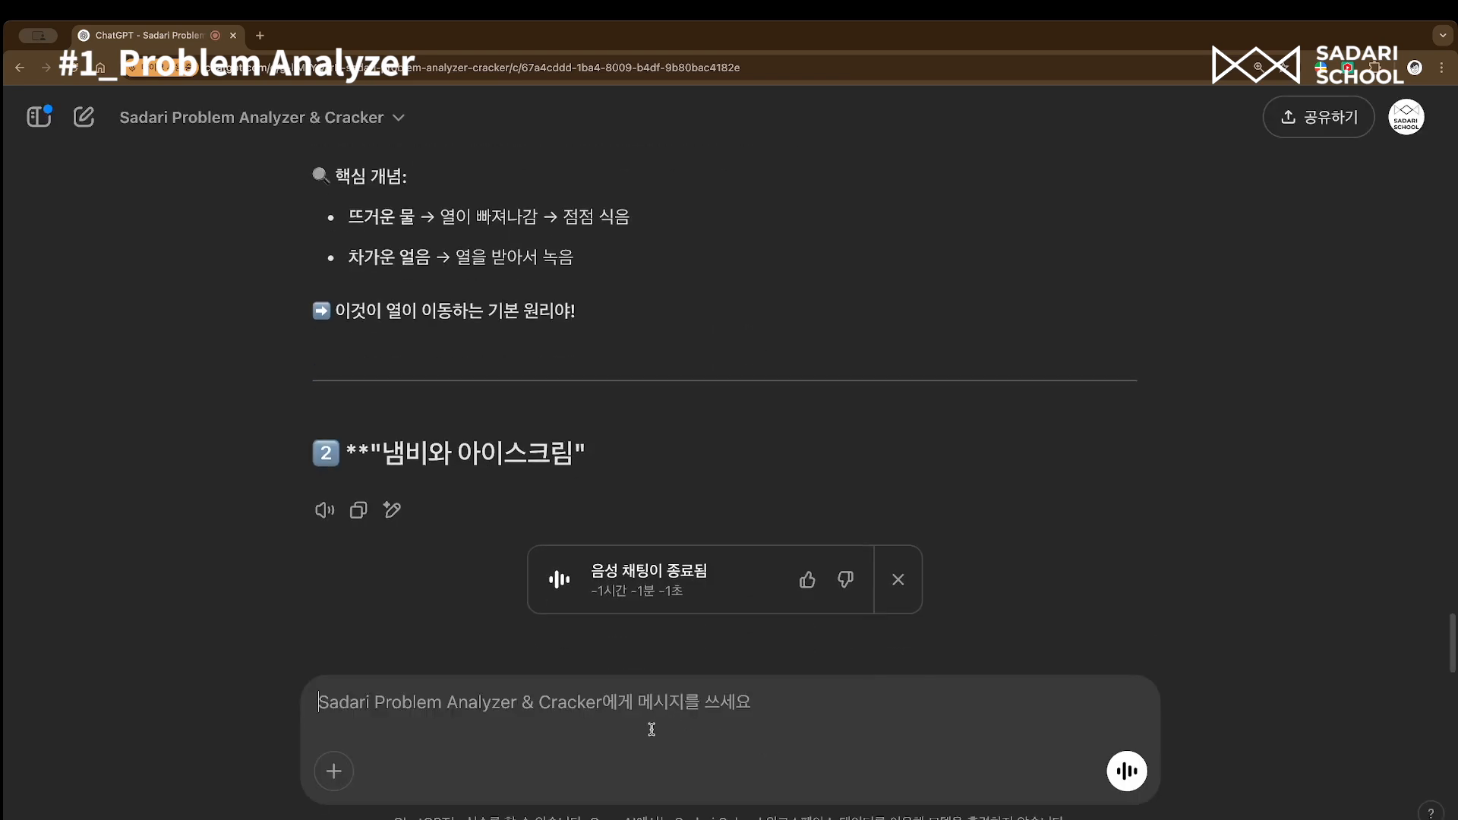
text(그게 아니고 피)
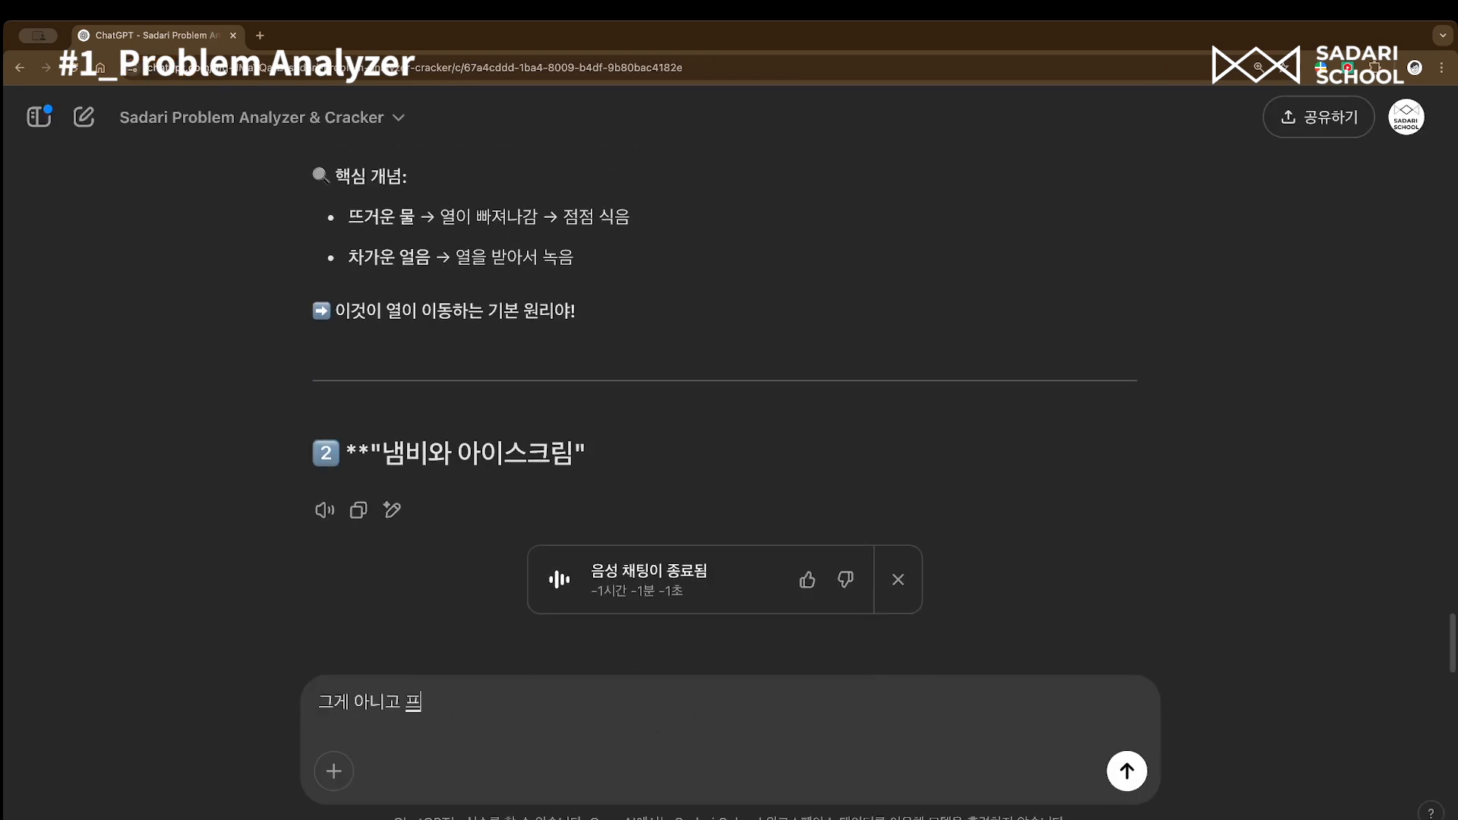
text(레임워크를)
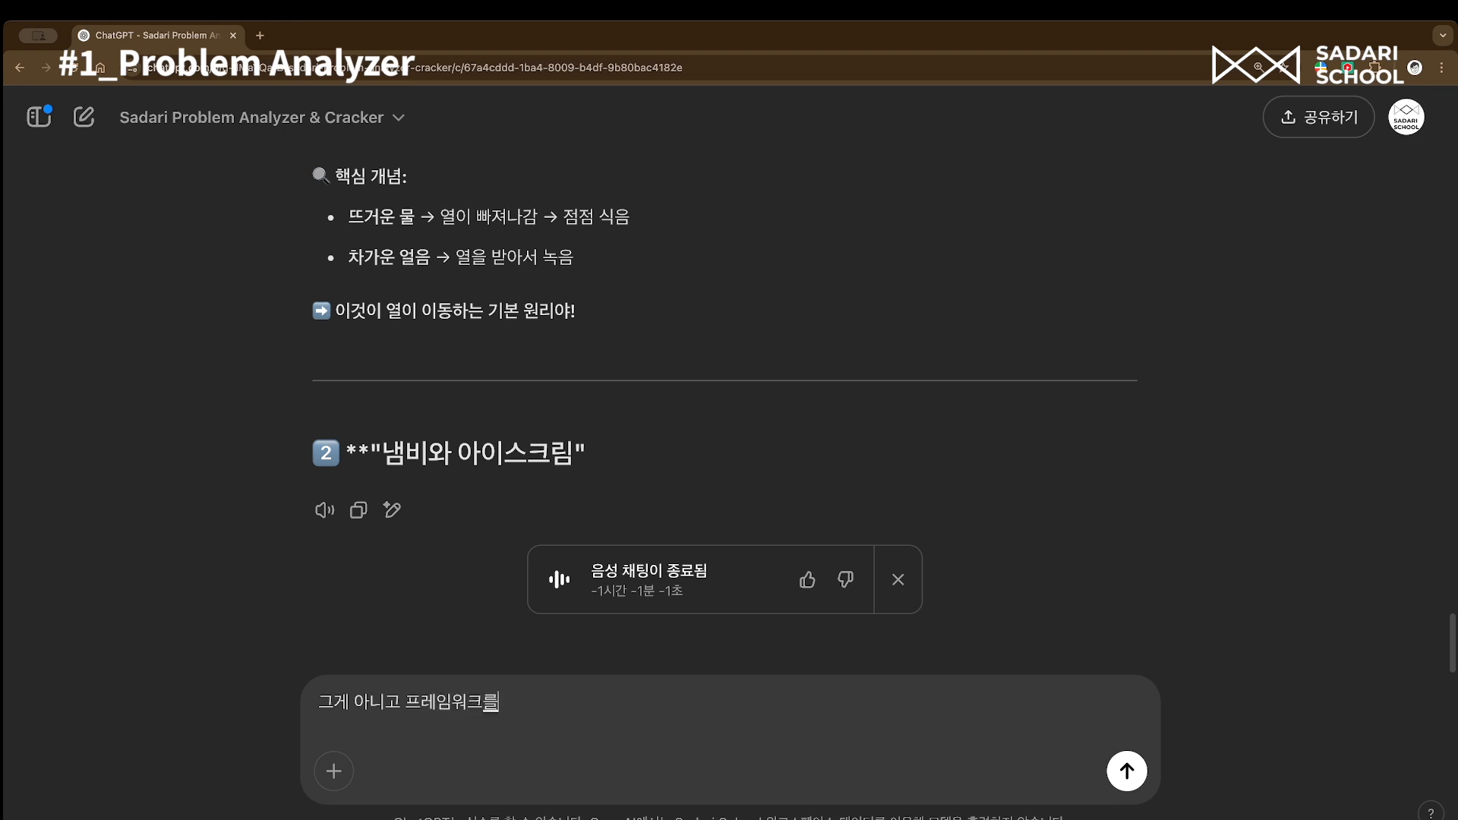
text( 젬안부터 히)
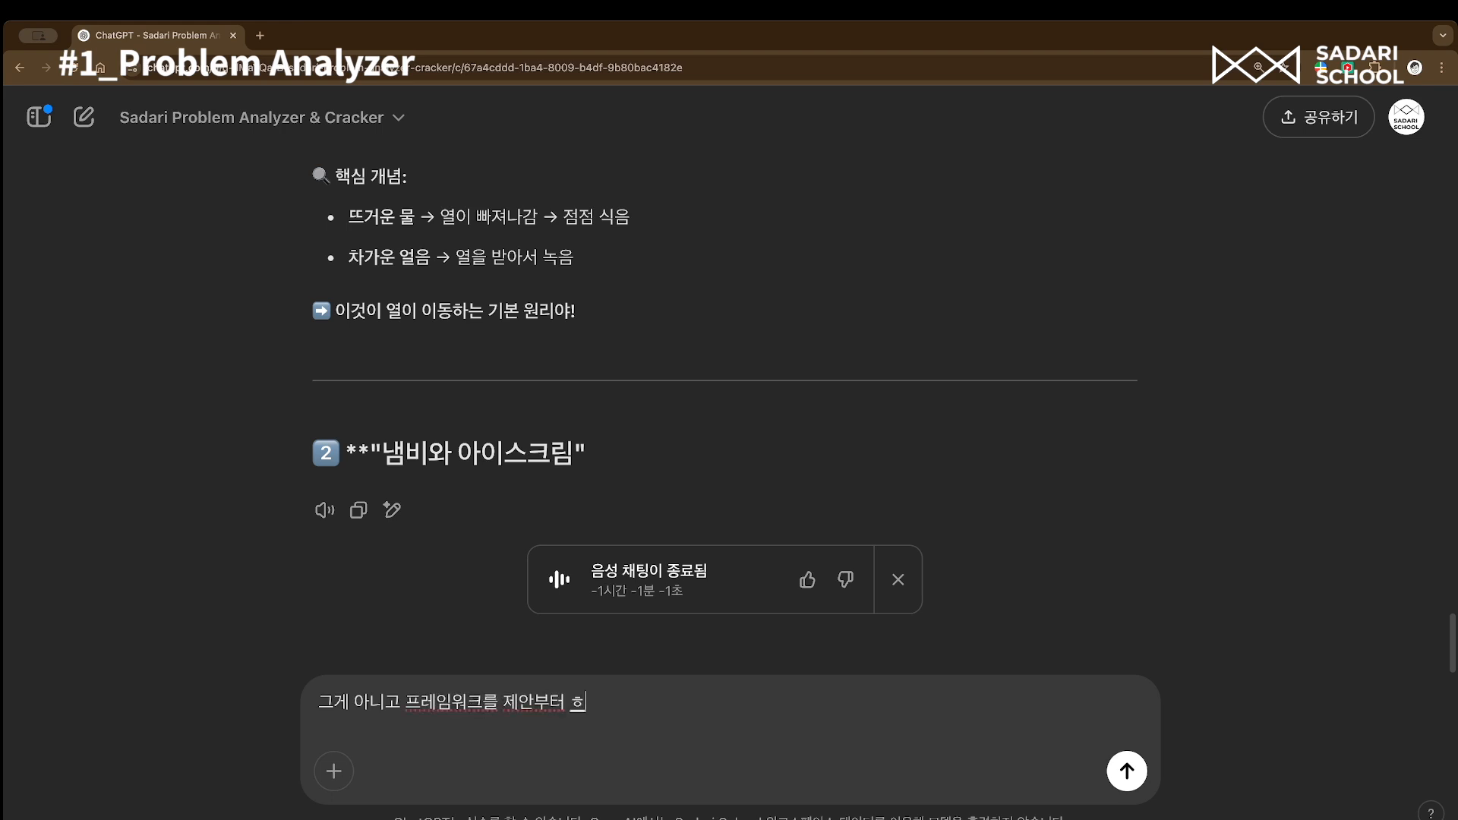
text(야지)
key(Return)
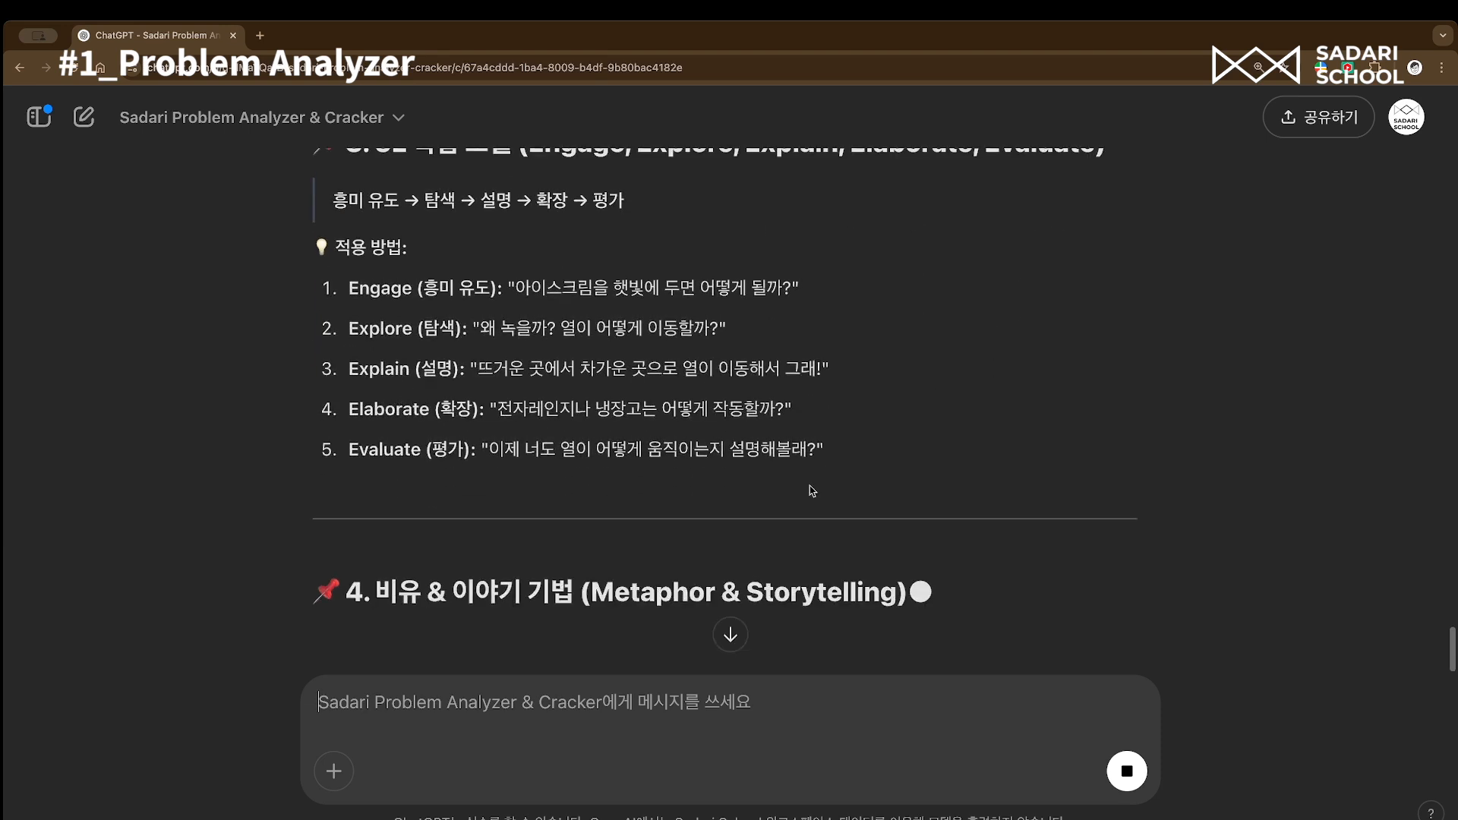
- Choose the third framework, the 5E learning model, by sending "3번으로 작성 해 봐"
scroll(817, 454, up, 3)
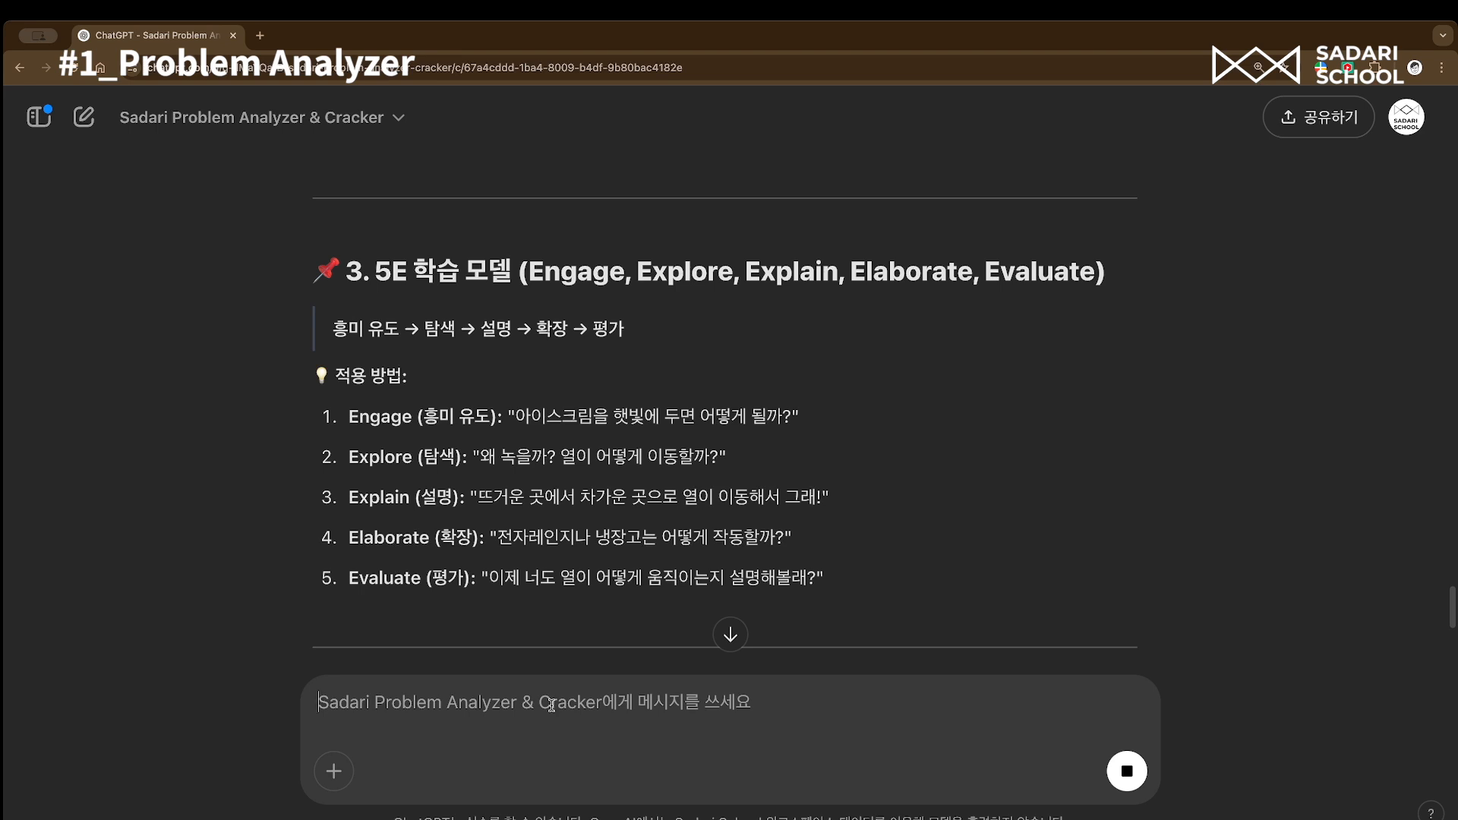
text(3번으로 작성 해 봐)
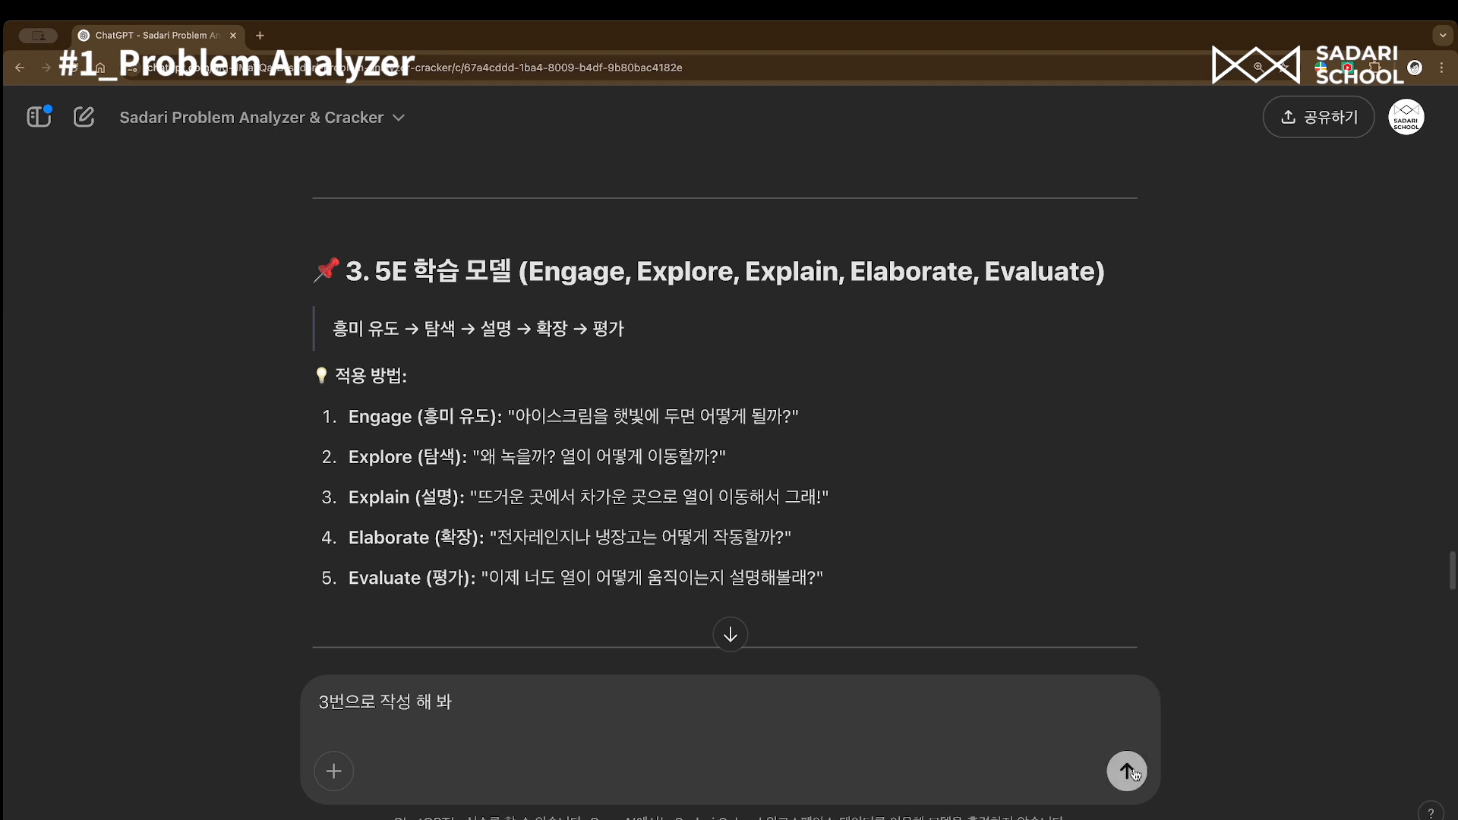
click(1129, 771)
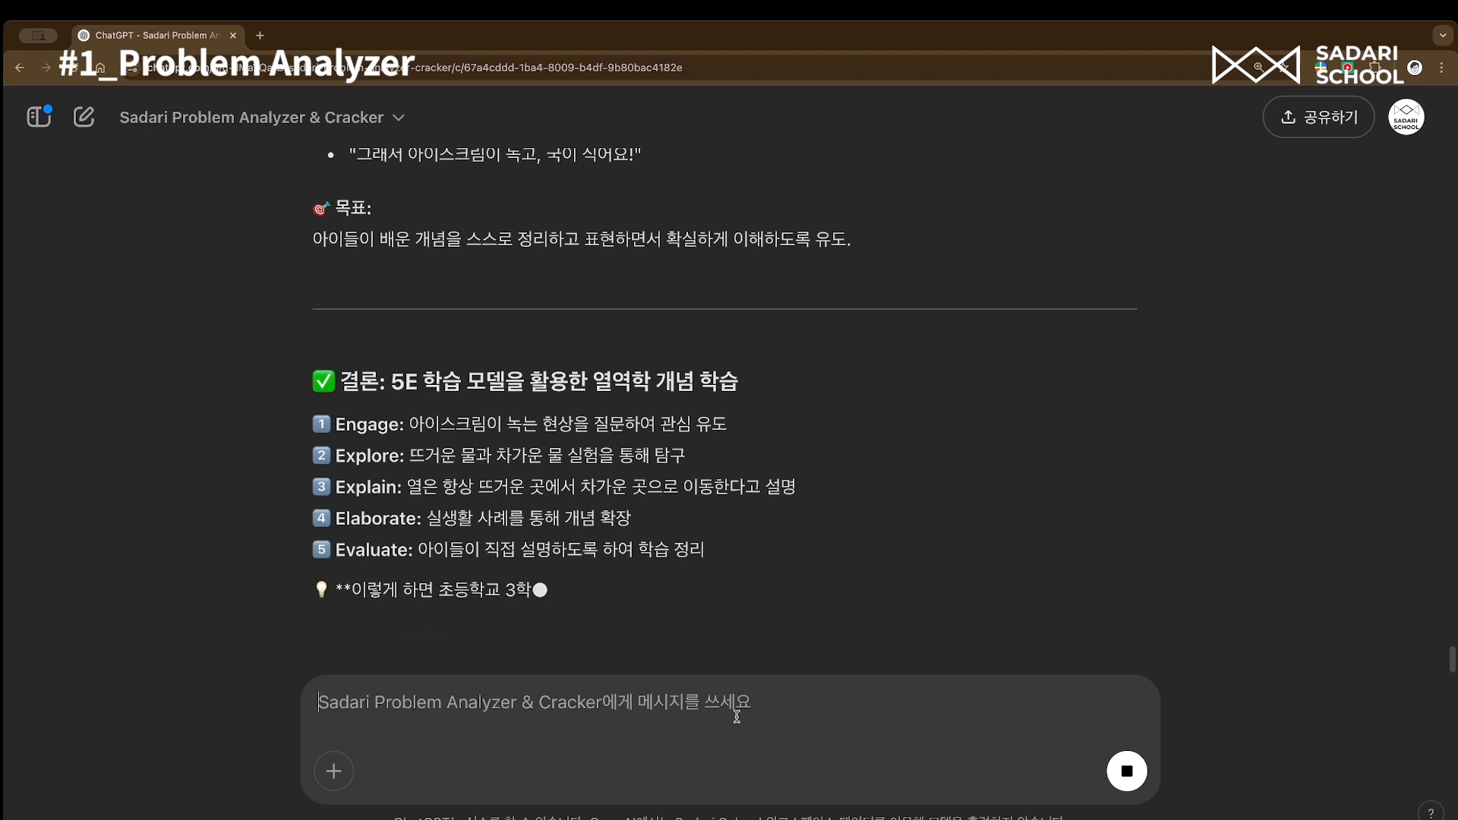
- Send a new problem: "회사에서 신사업을 알아 보려고 해. 그런데 막연해."
text(희사에서 신사업의)
key(BackSpace)
text(을 알아 보려고 해)
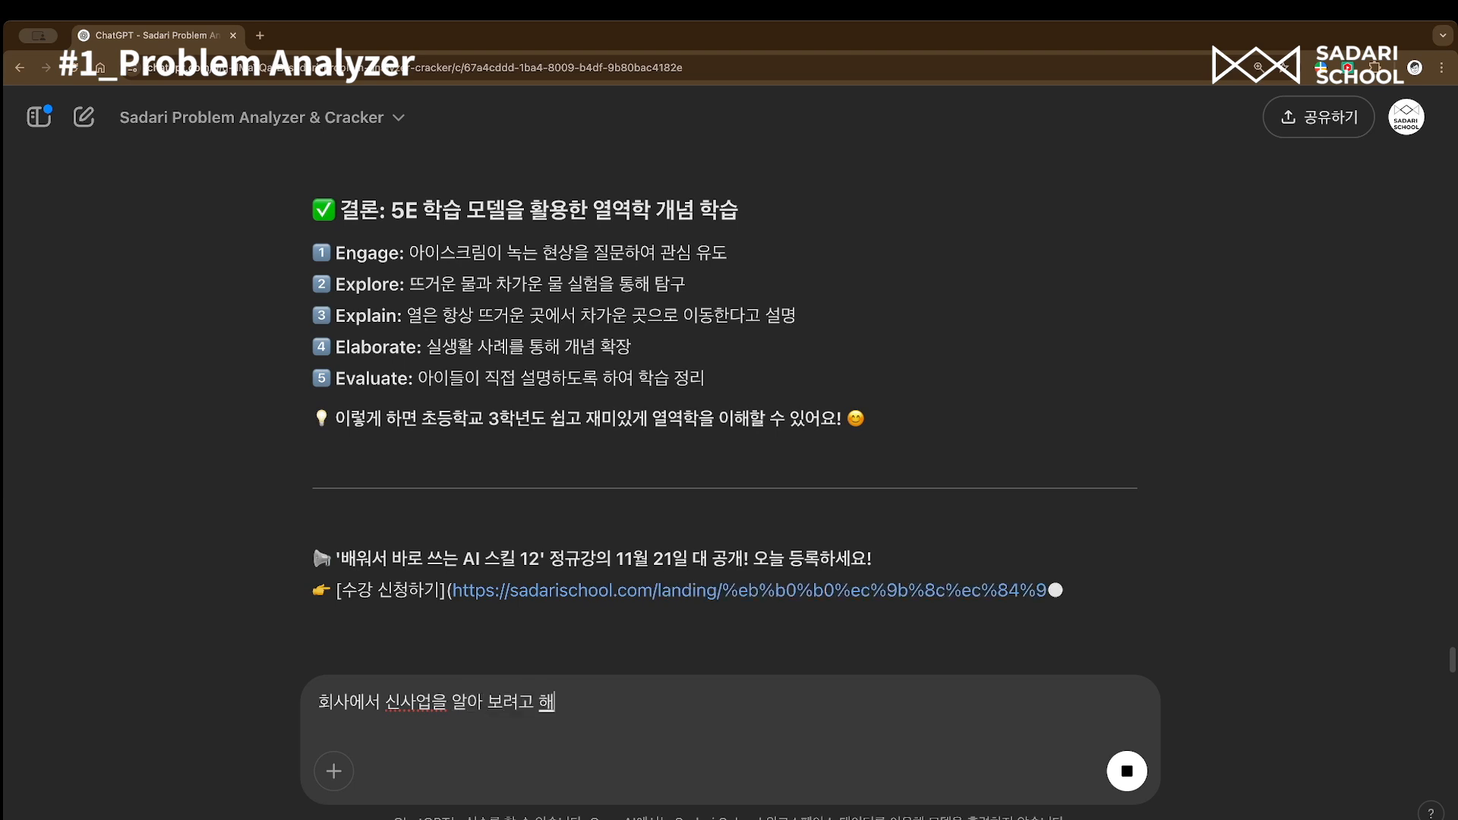
text(. 그런데 막연해.)
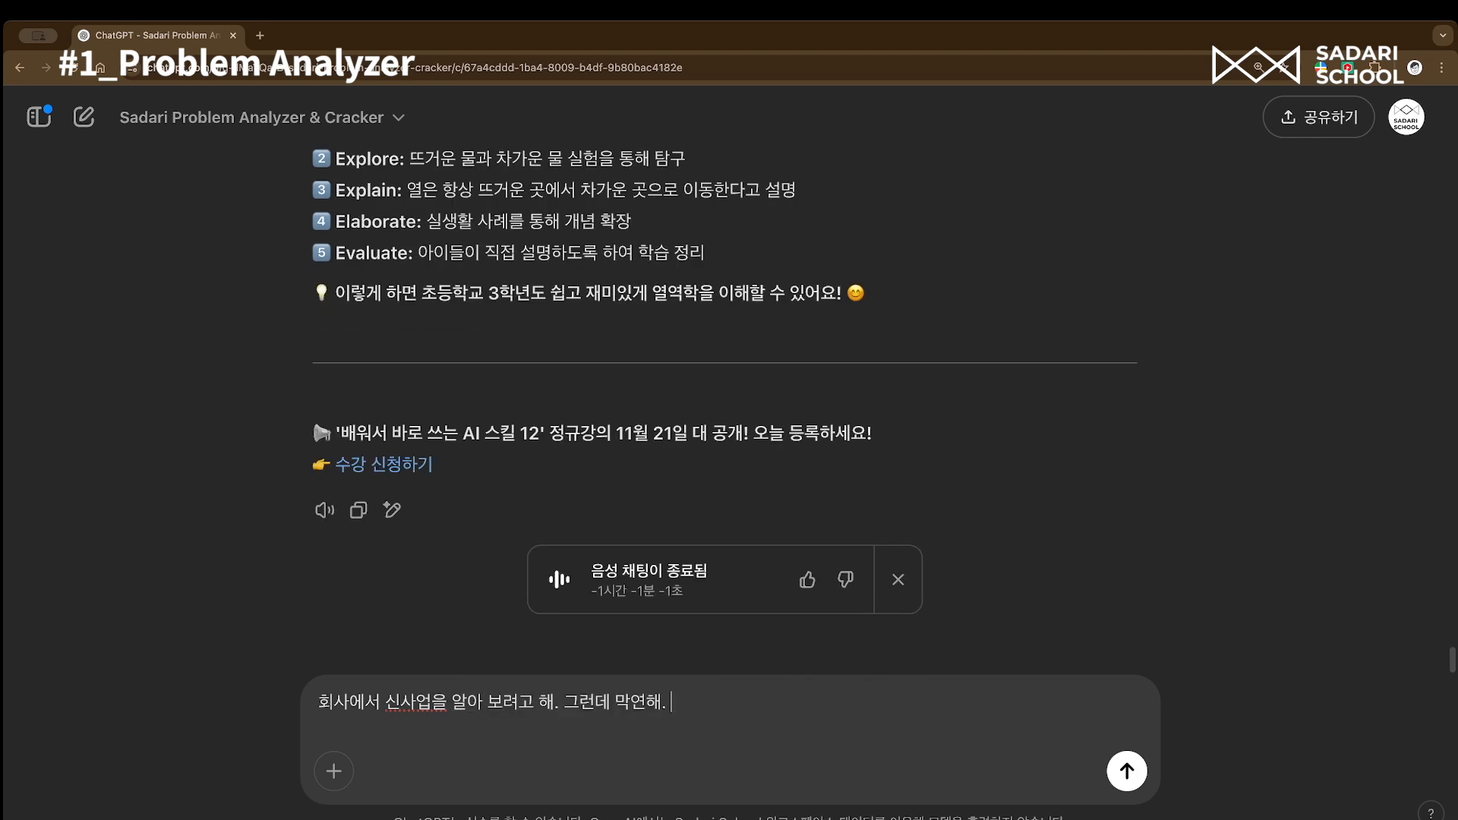
key(Return)
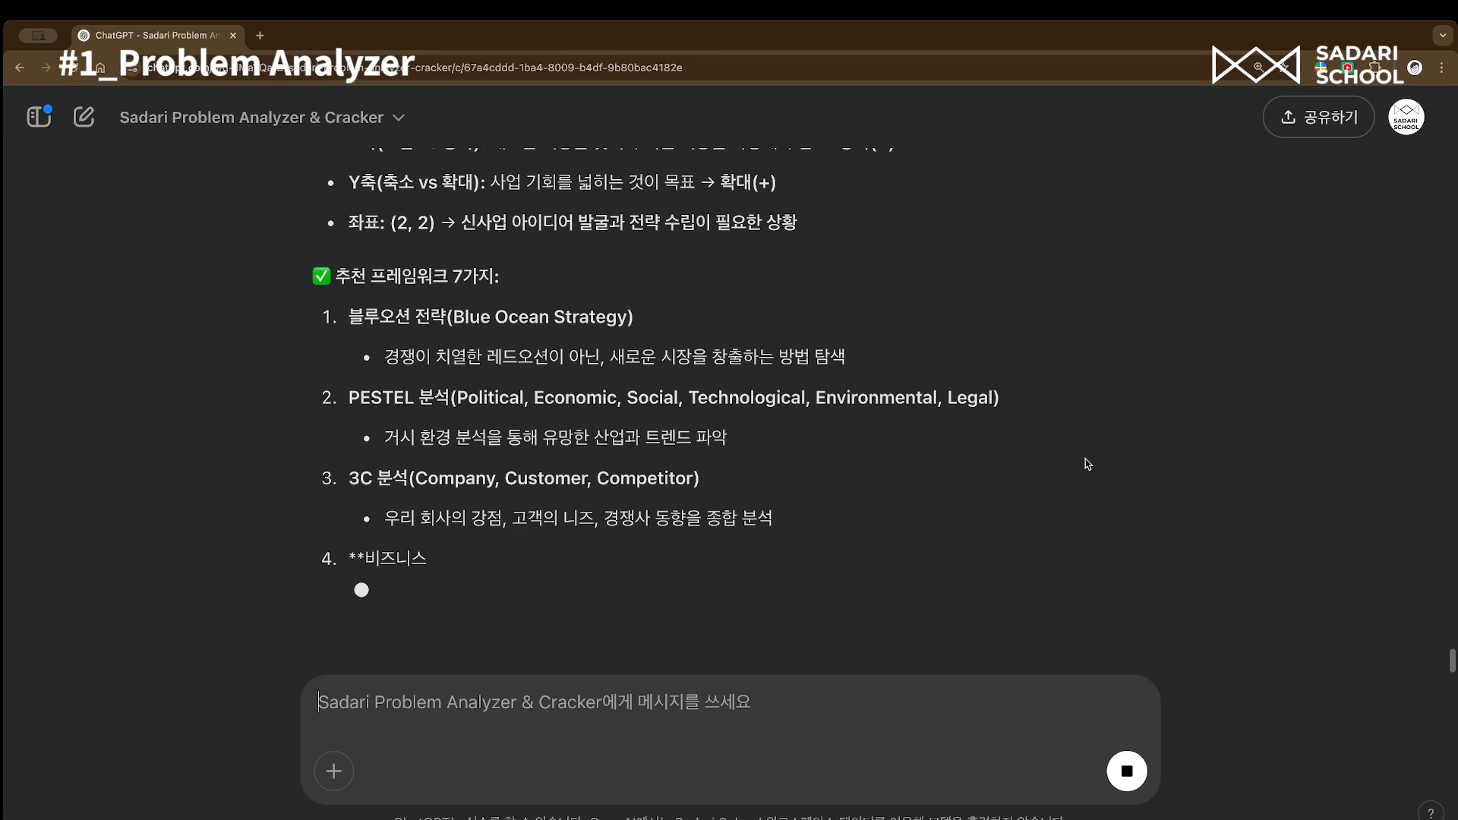
- Review the recommended frameworks and choose the seventh, Lean Startup, by sending "7번이 좋겠다. MZ를 위한 노래방 사업으로 해 보자"
scroll(992, 465, up, 3)
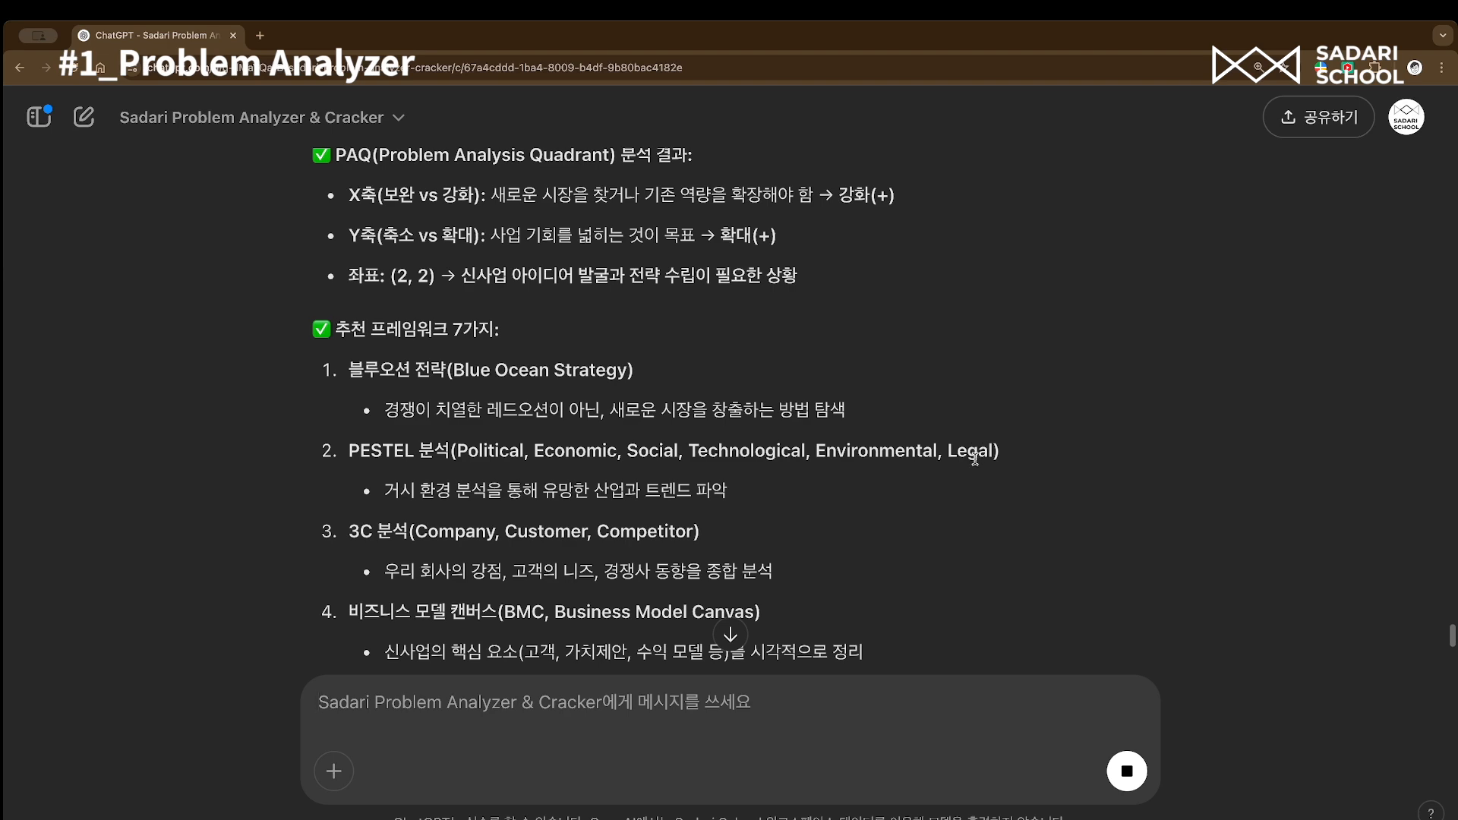
scroll(975, 456, down, 3)
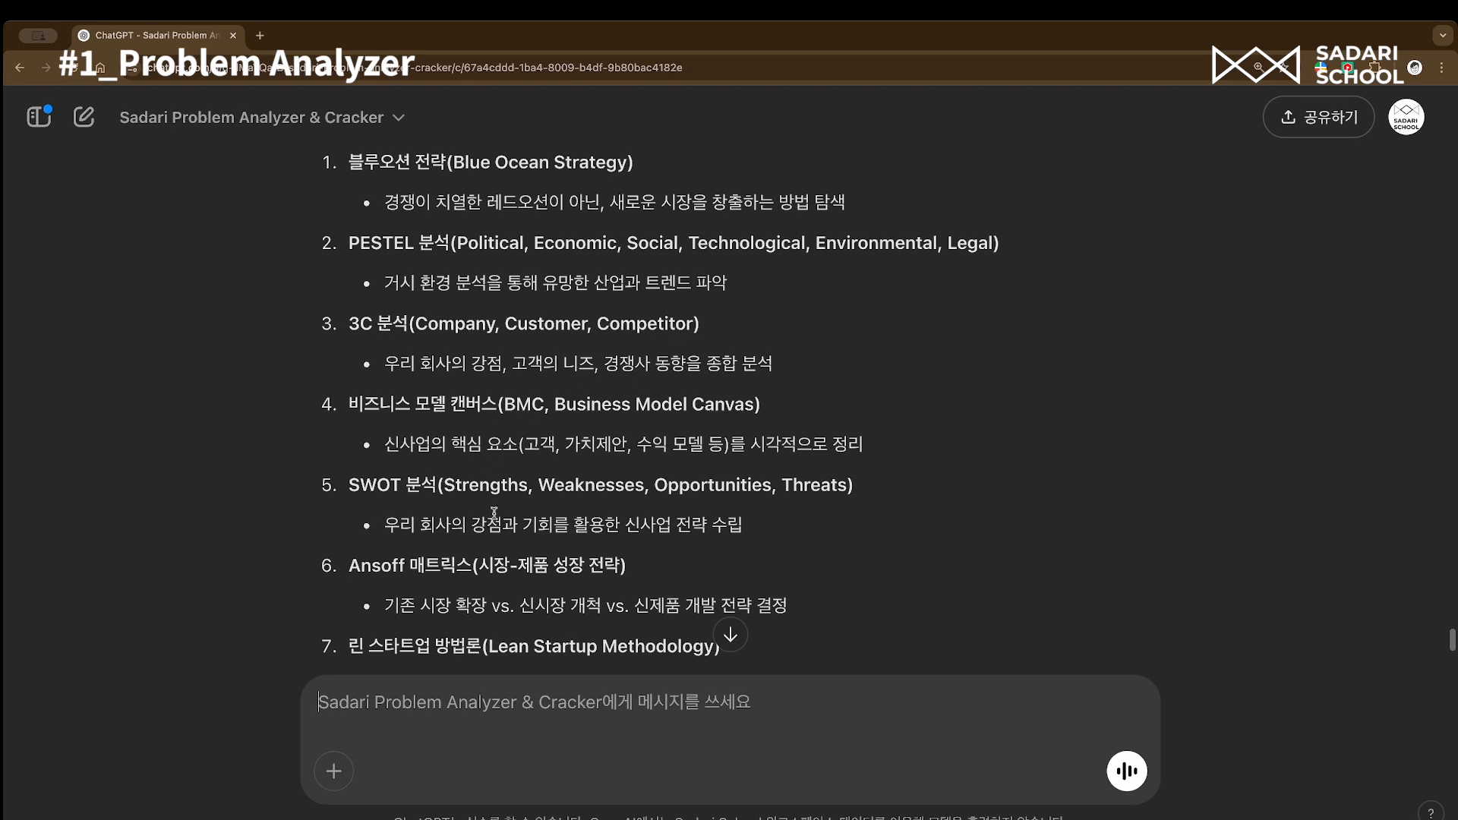
scroll(464, 519, down, 5)
scroll(443, 368, up, 1)
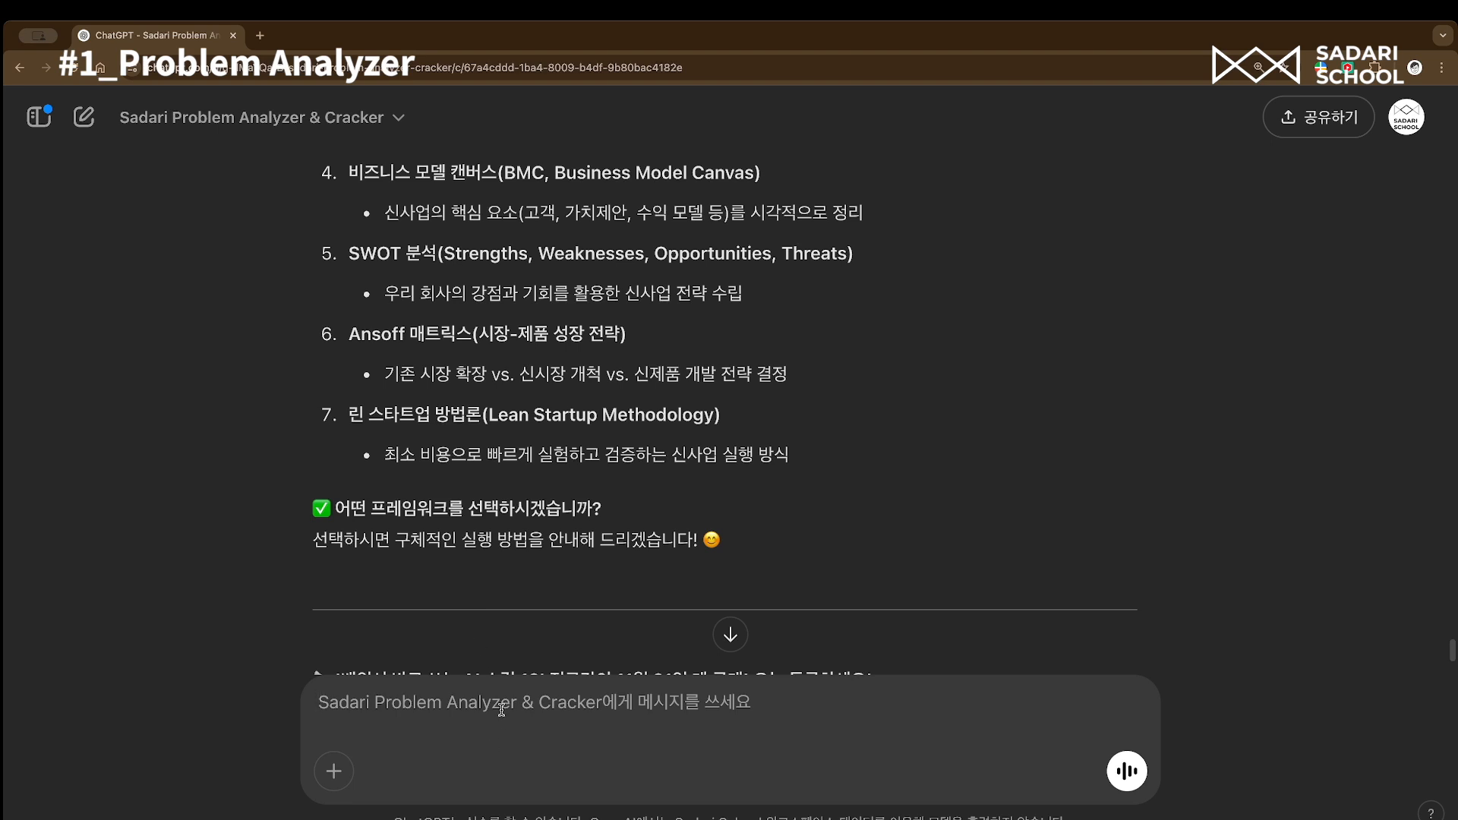
text(7번이 좋겠다.)
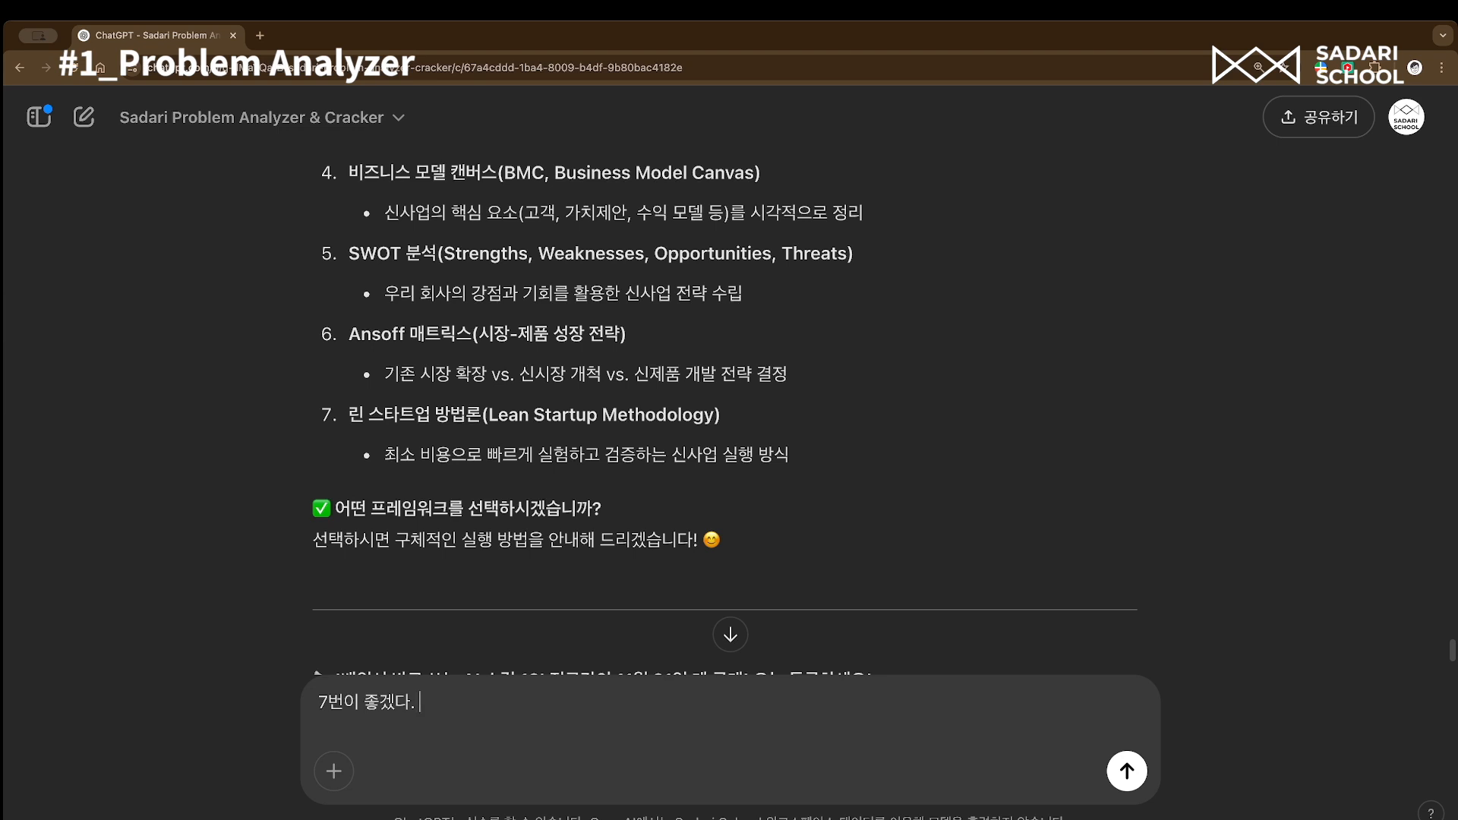
text( M)
key(BackSpace)
text(ㅊ페)
key(BackSpace)
key(BackSpace)
key(BackSpace)
key(Caps_Lock)
text(Zfmf)
key(BackSpace)
key(BackSpace)
key(BackSpace)
key(Caps_Lock)
text(를 위한 )
text(노래방 사)
text(업으로 )
text(해 보재)
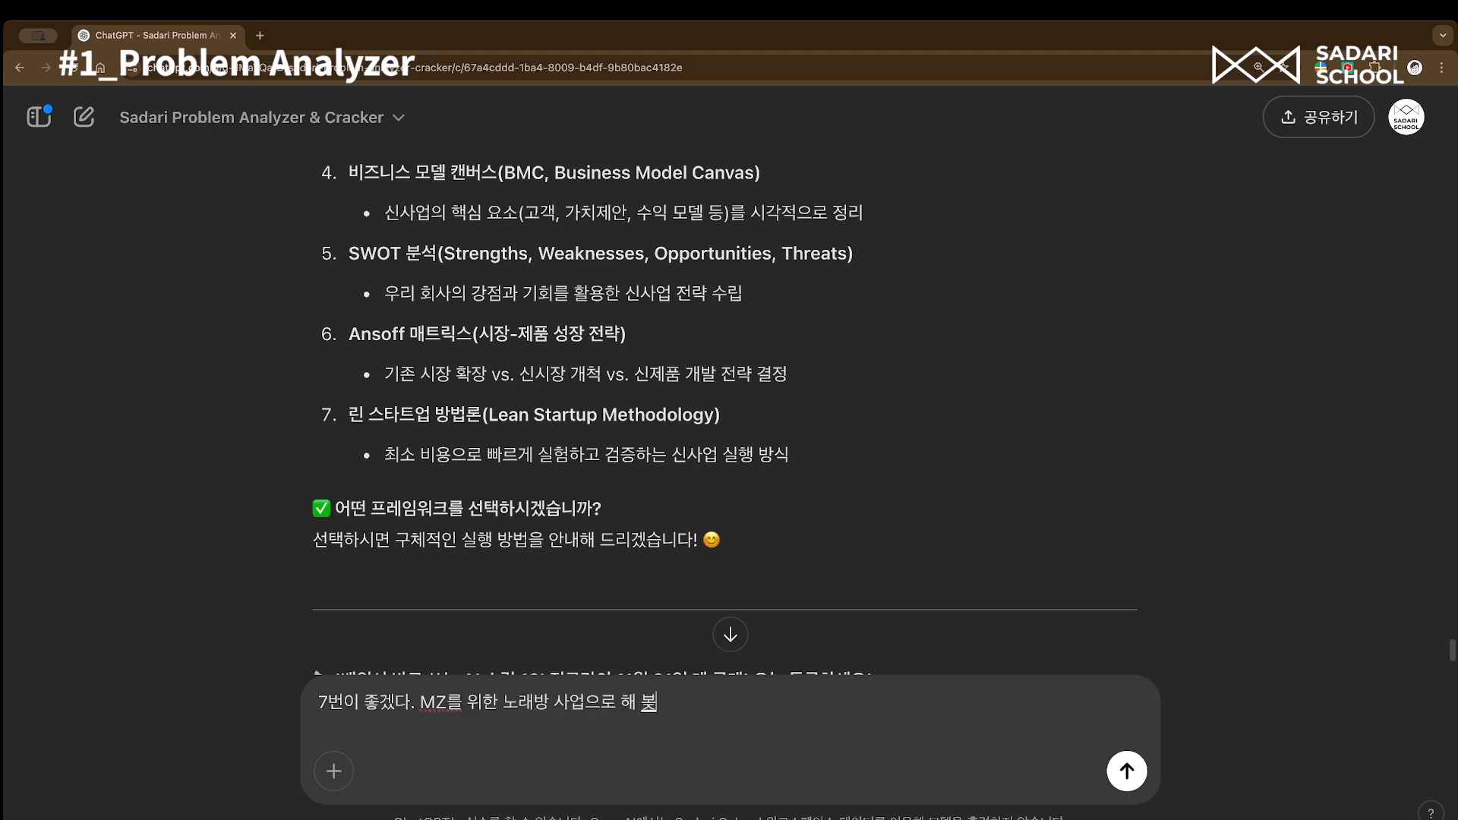
key(Return)
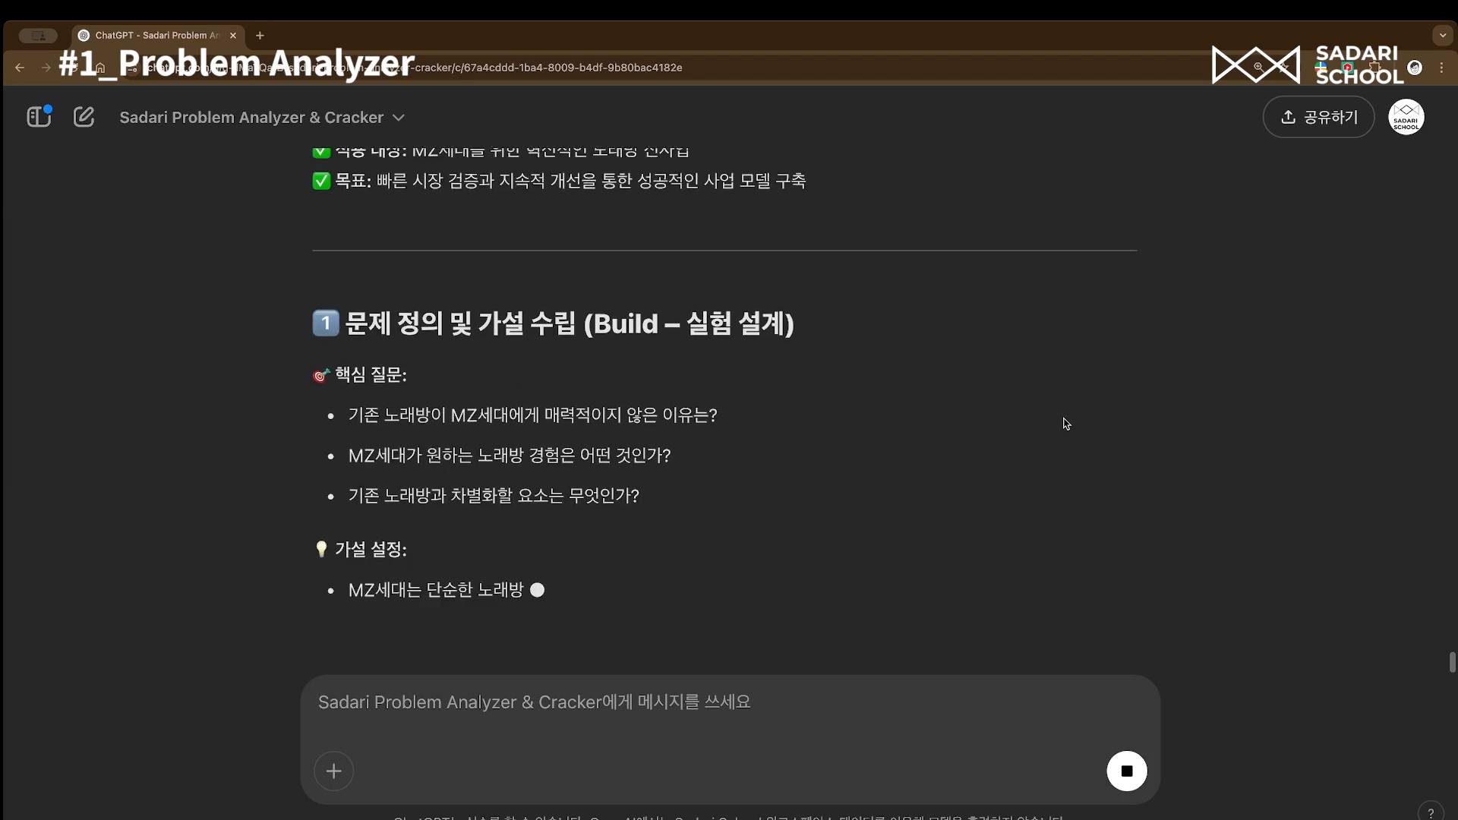
- Recheck the framework list and examine the Lean Startup karaoke answer, from problem definition and MVP through market testing, feedback and expansion to the conclusion
scroll(1066, 424, up, 15)
scroll(1066, 424, up, 10)
scroll(1066, 424, down, 3)
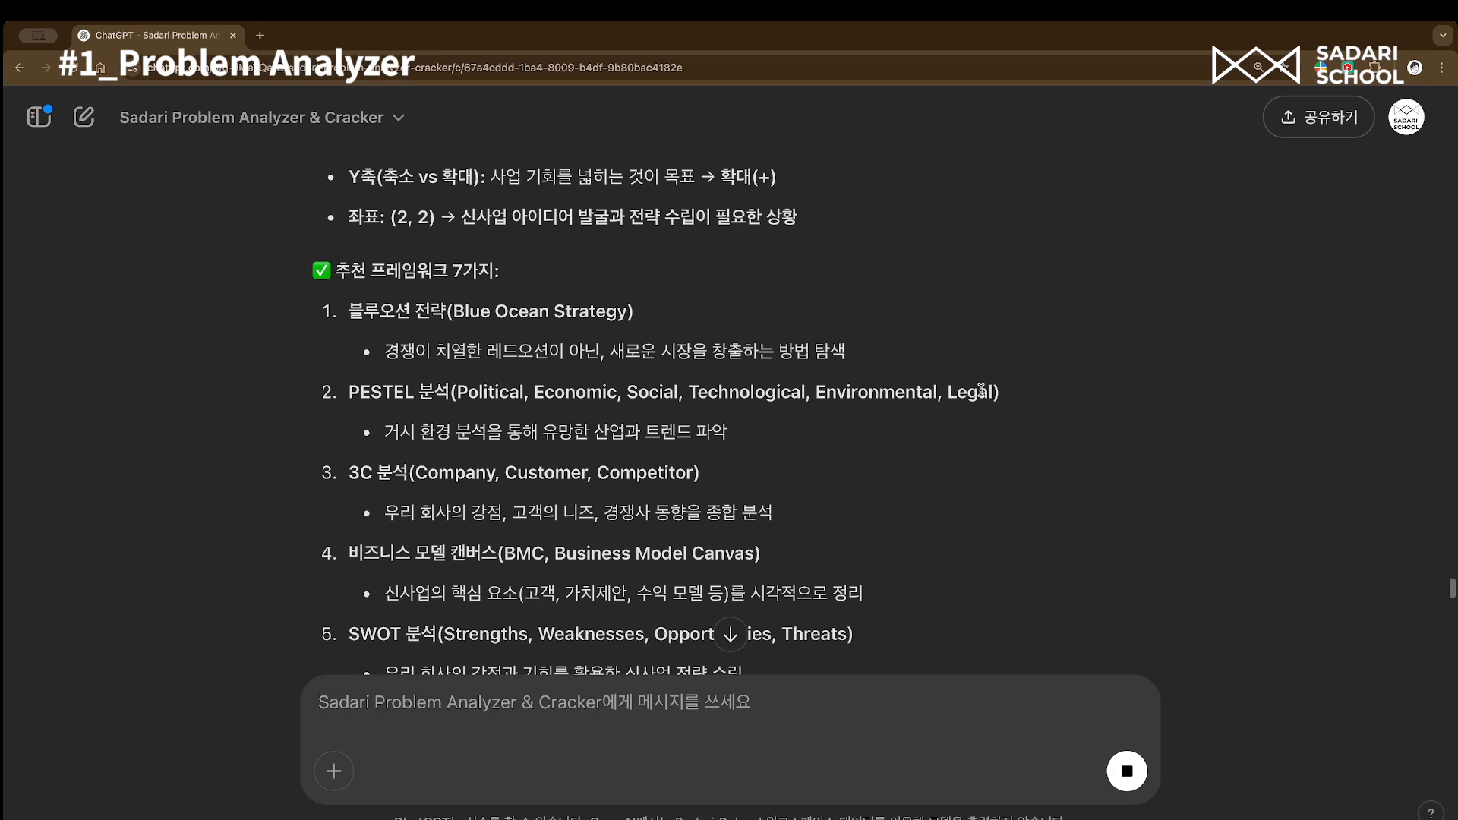
scroll(805, 415, down, 15)
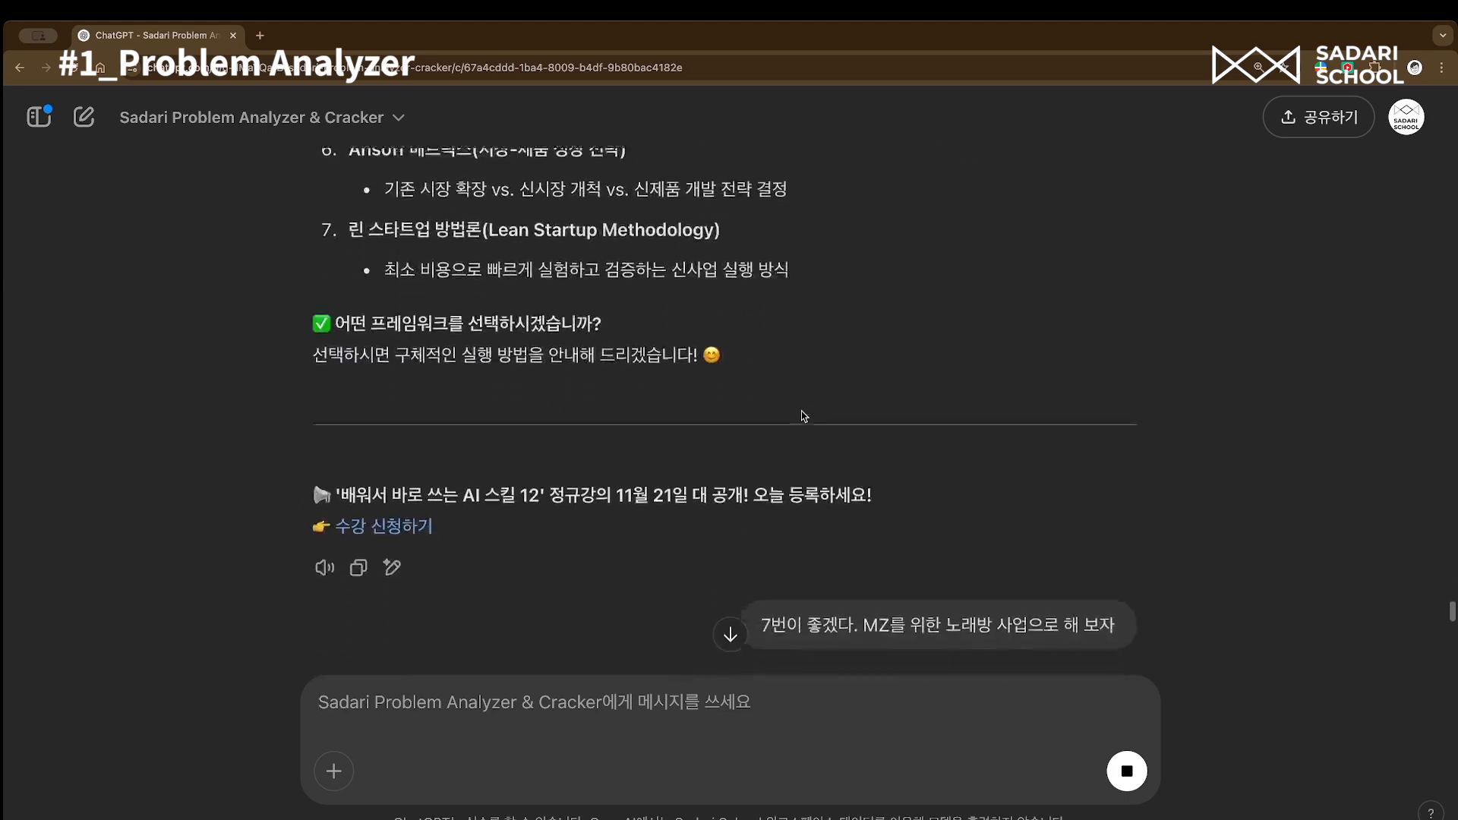
scroll(804, 415, down, 5)
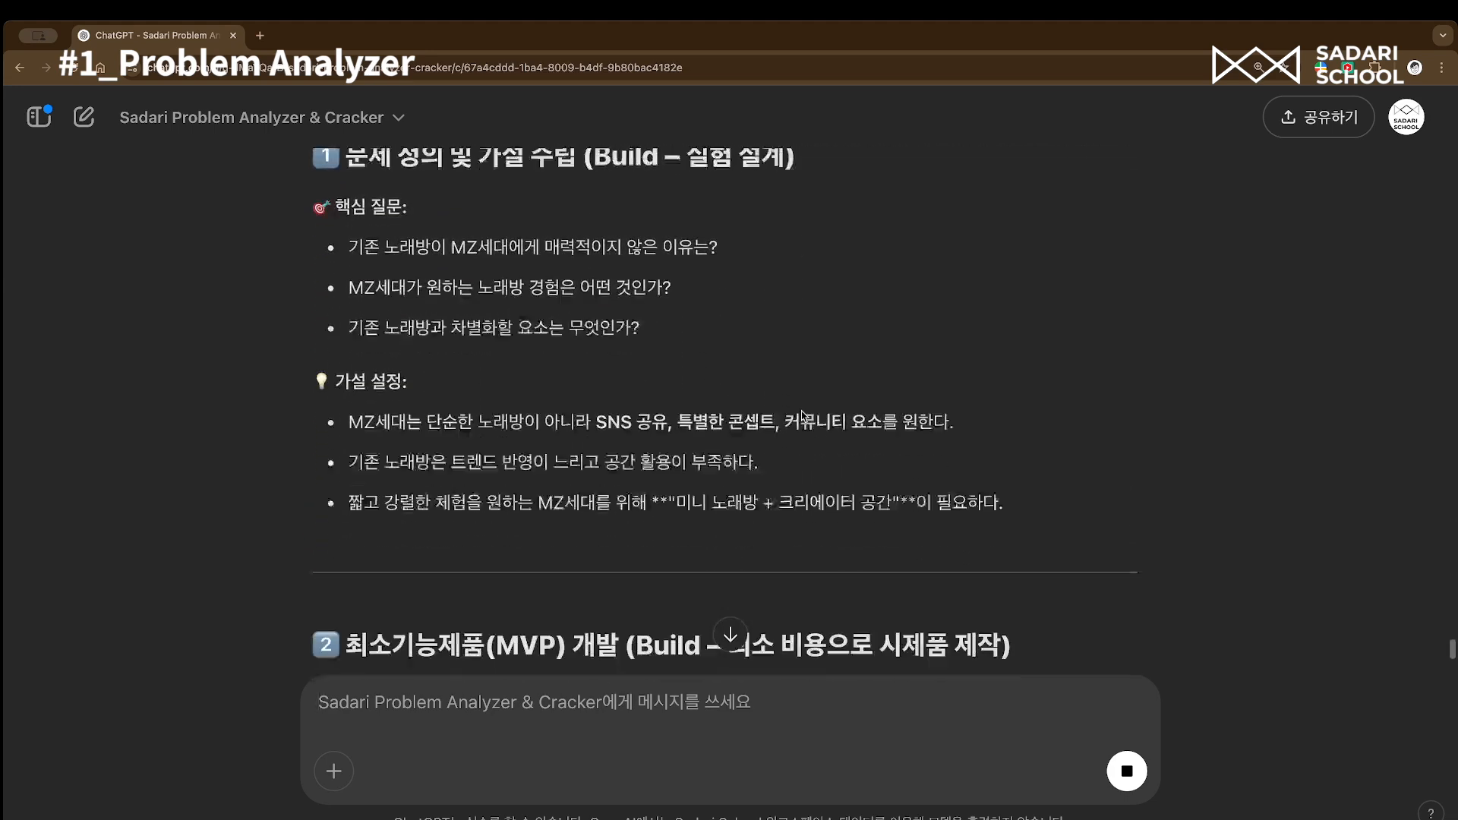
scroll(803, 411, down, 5)
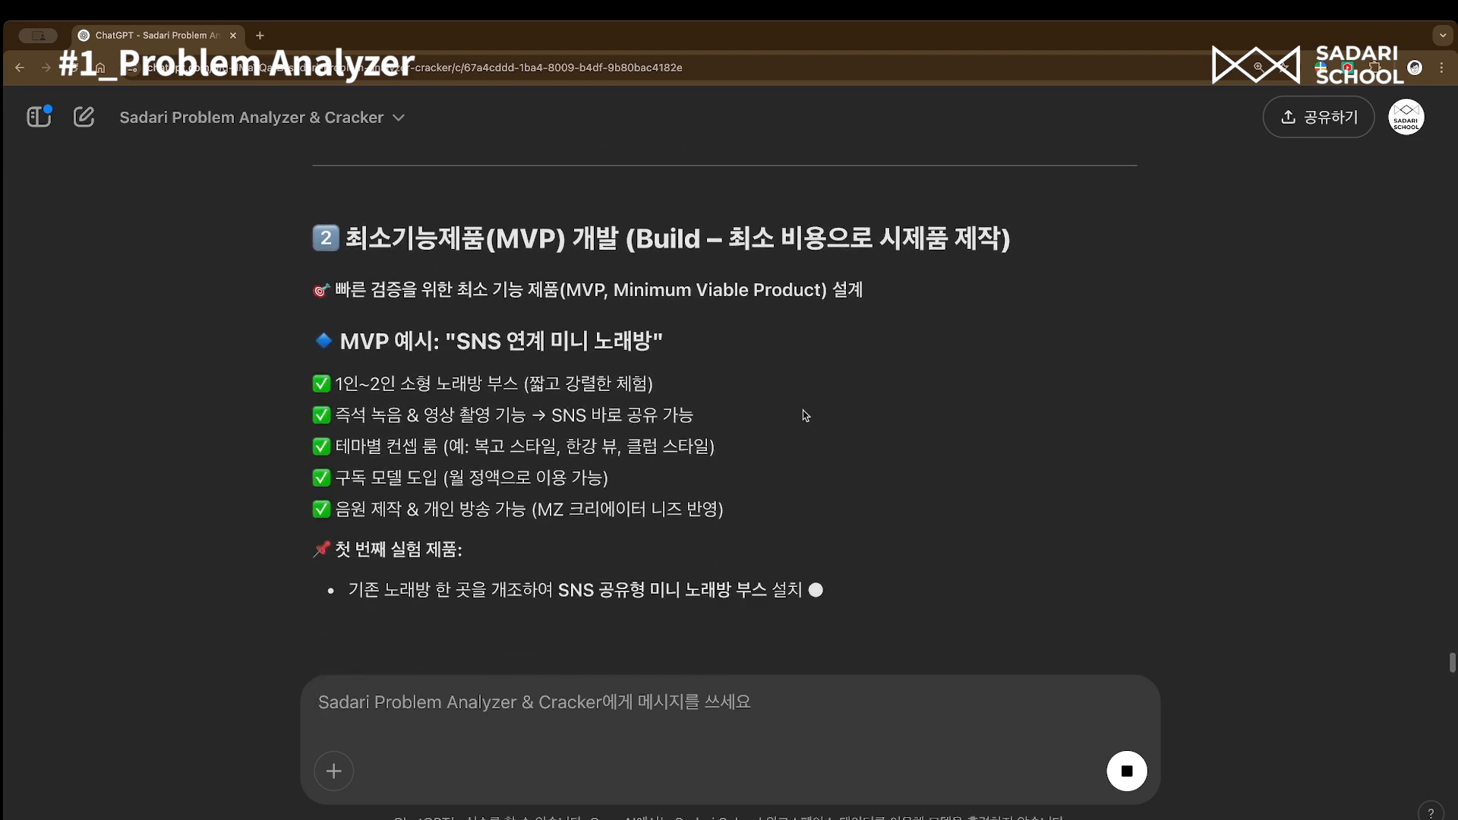
scroll(1046, 373, up, 10)
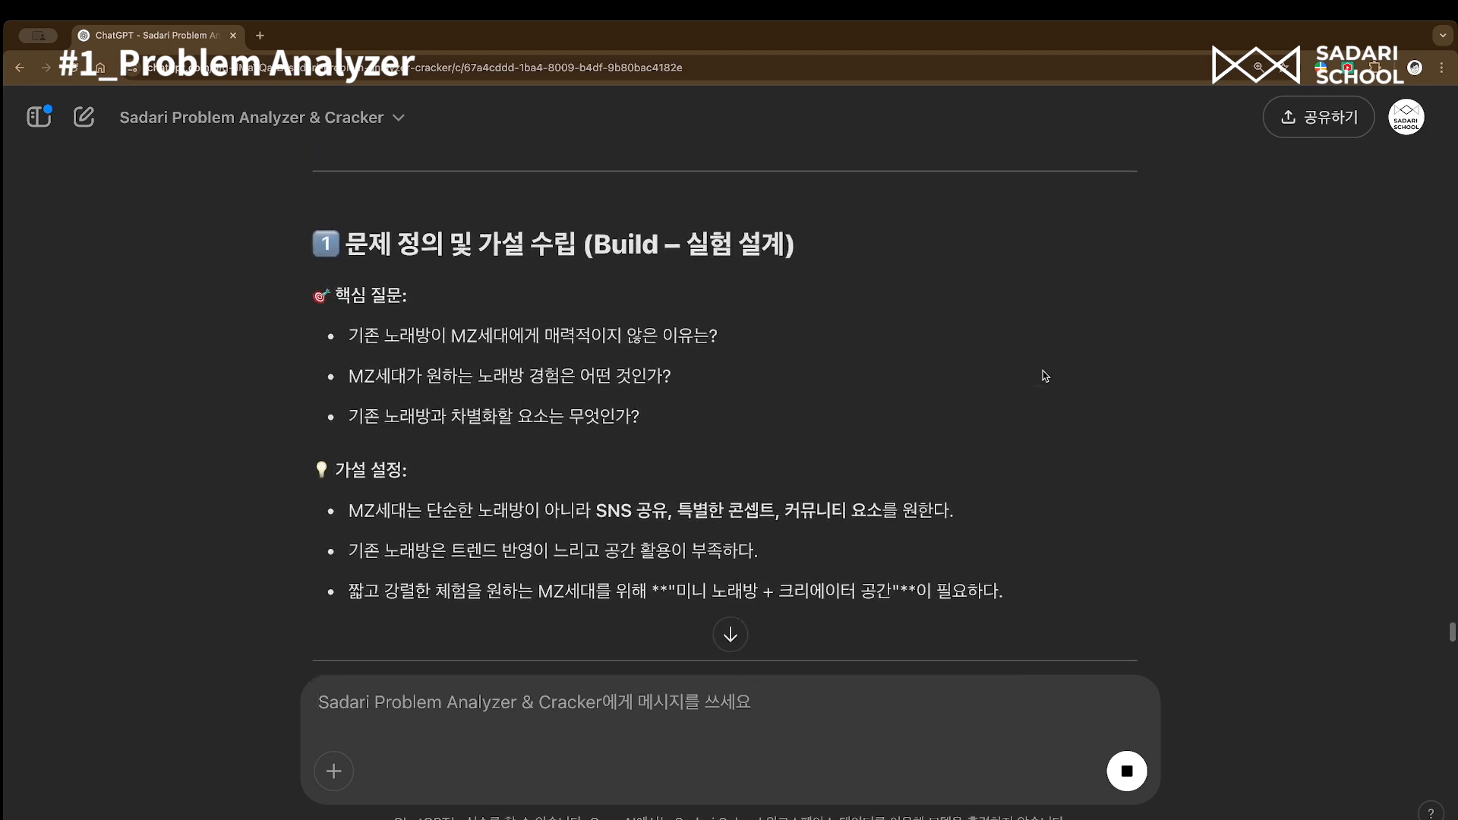
scroll(1047, 375, down, 5)
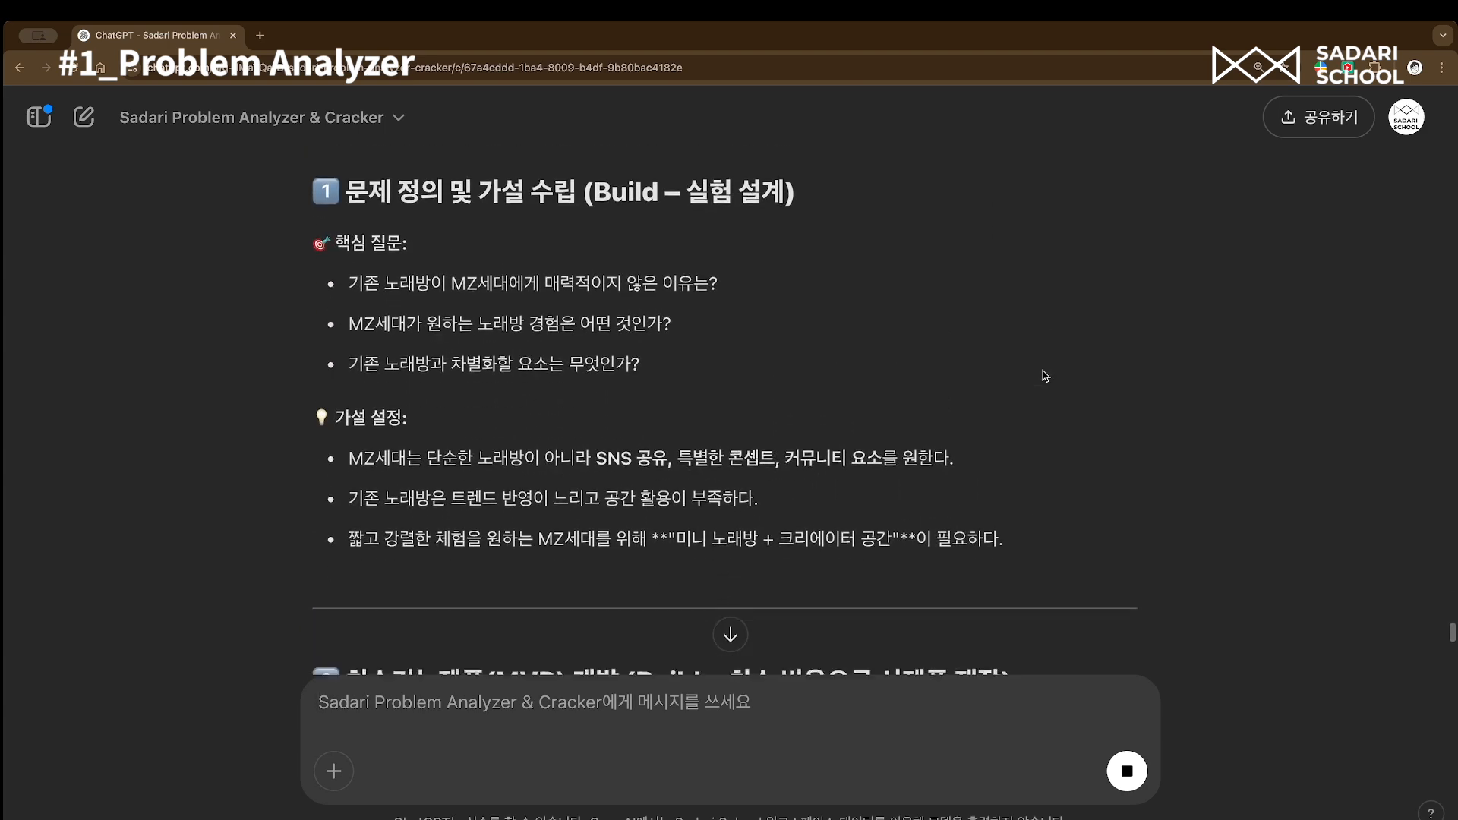
scroll(1045, 375, down, 5)
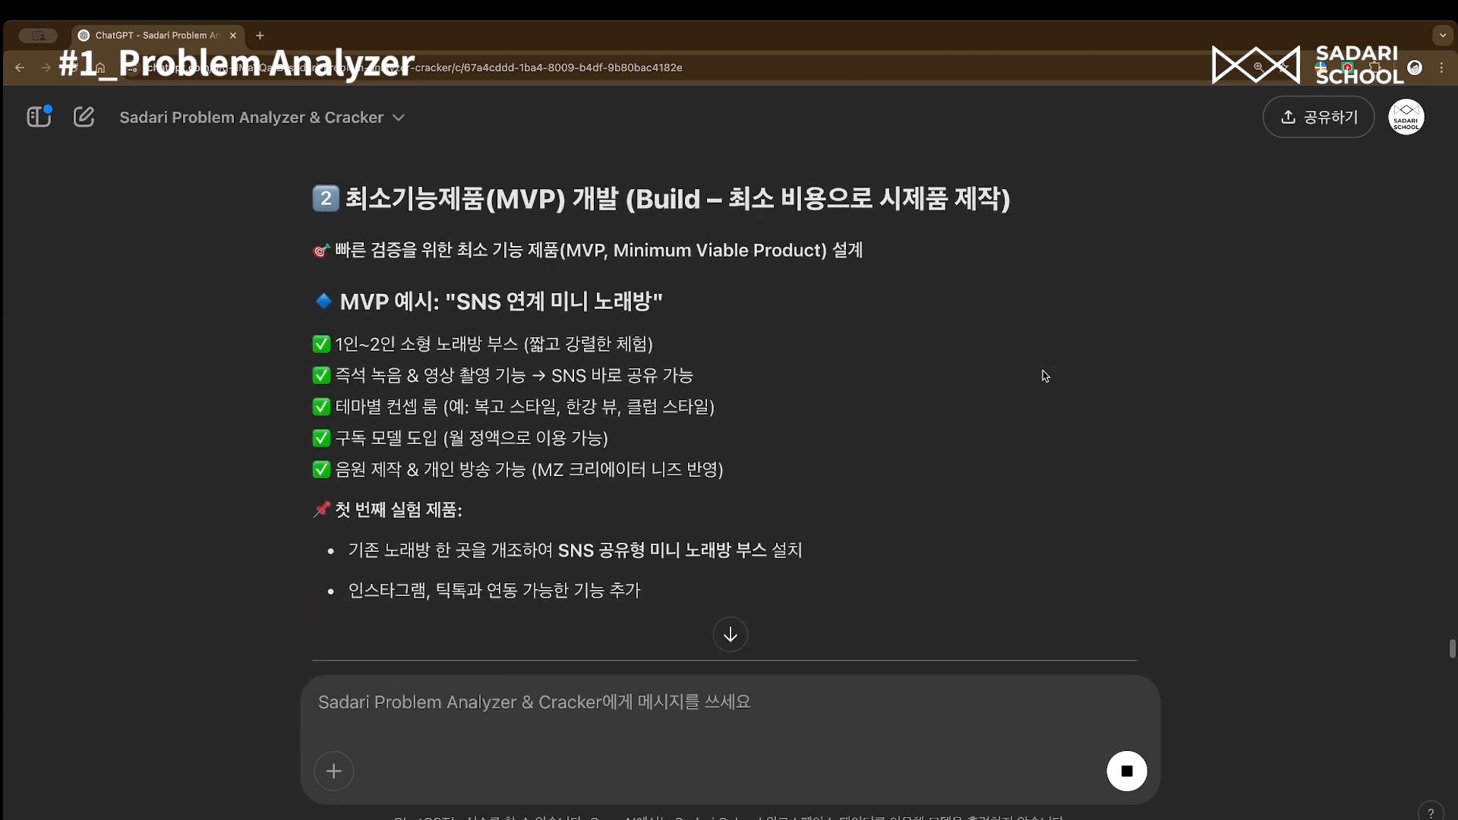
scroll(1046, 375, down, 1)
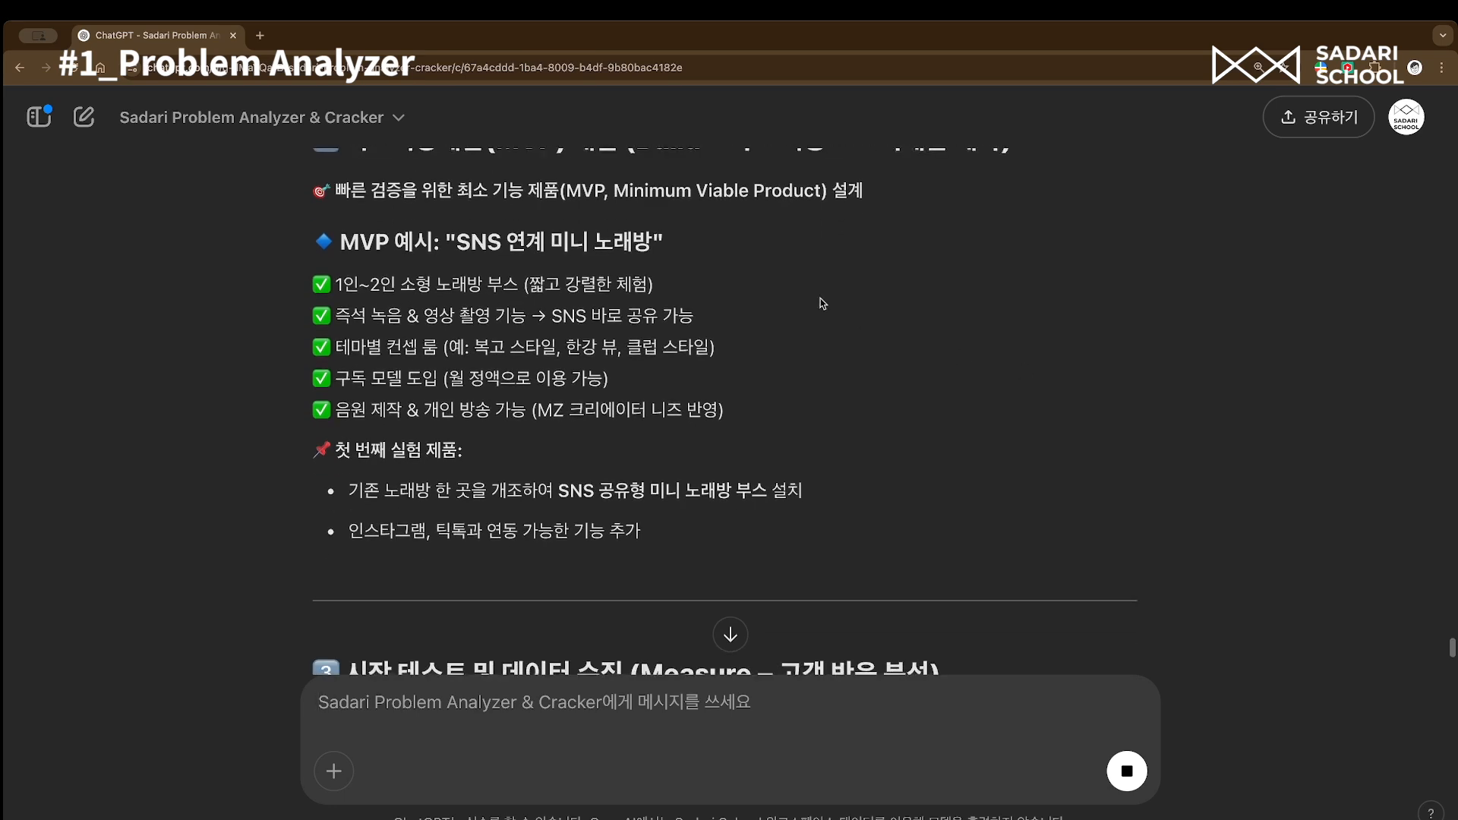
scroll(457, 351, down, 4)
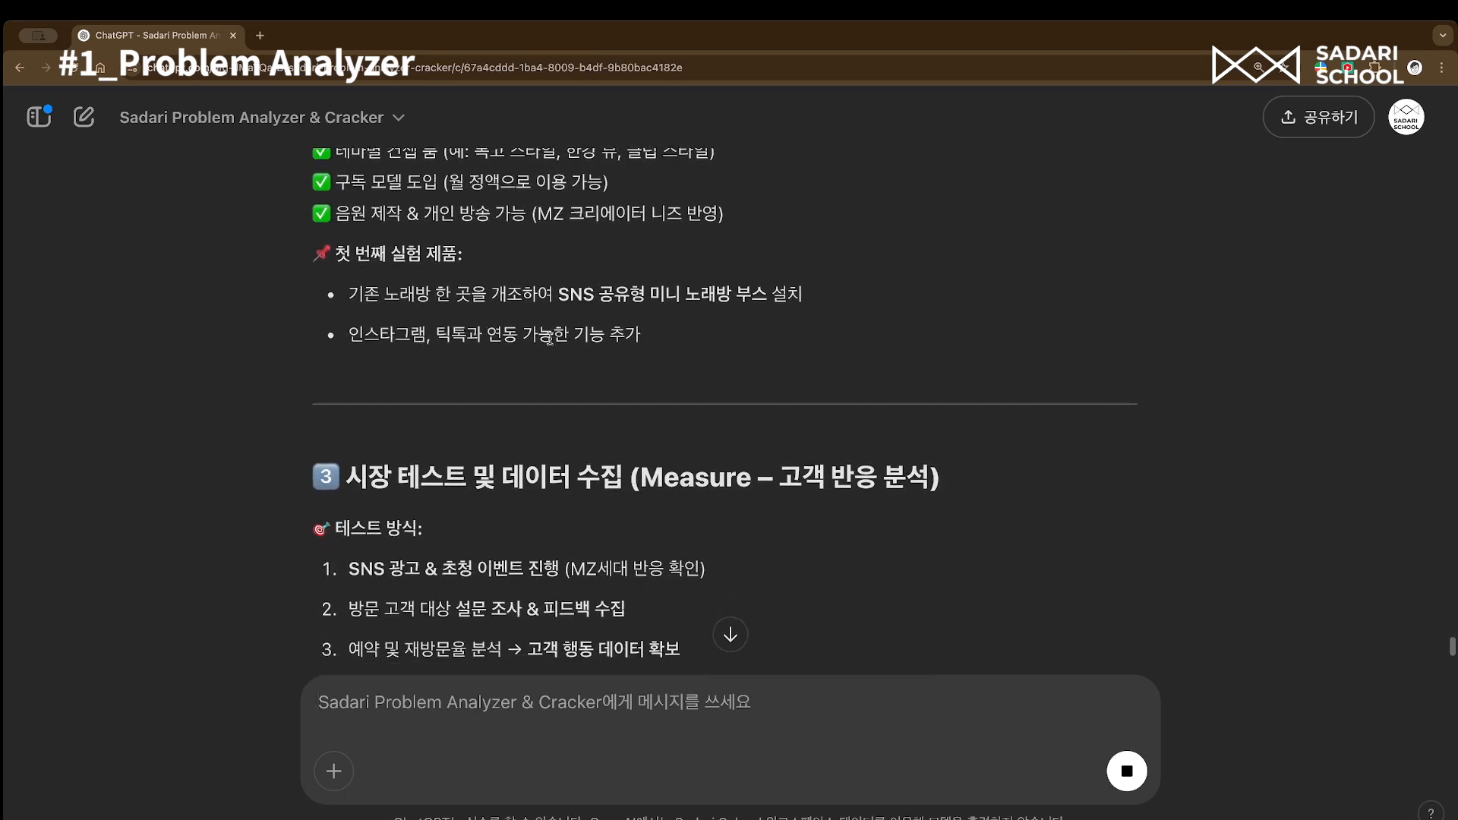
scroll(818, 368, down, 5)
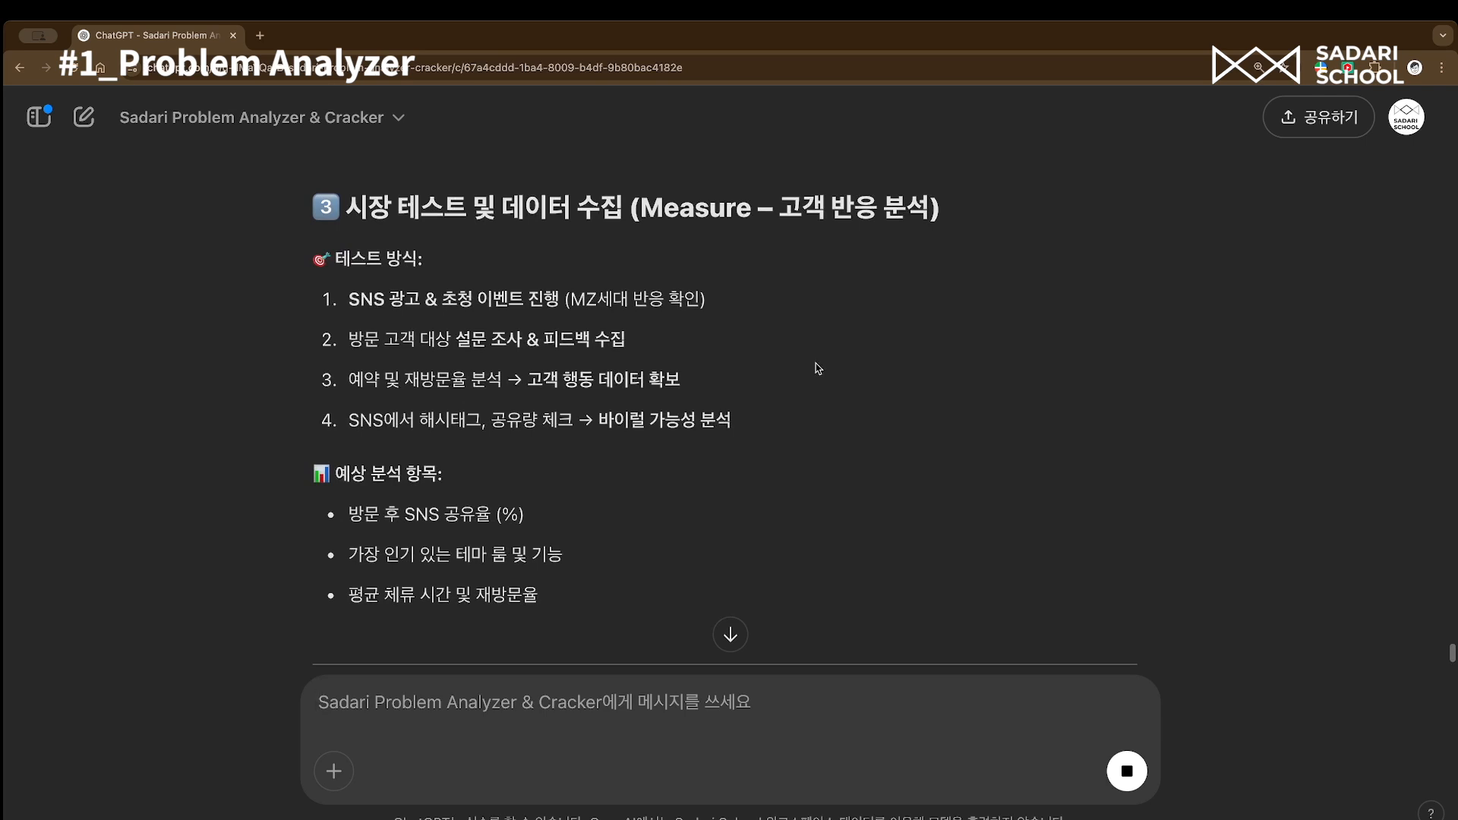
scroll(827, 370, down, 7)
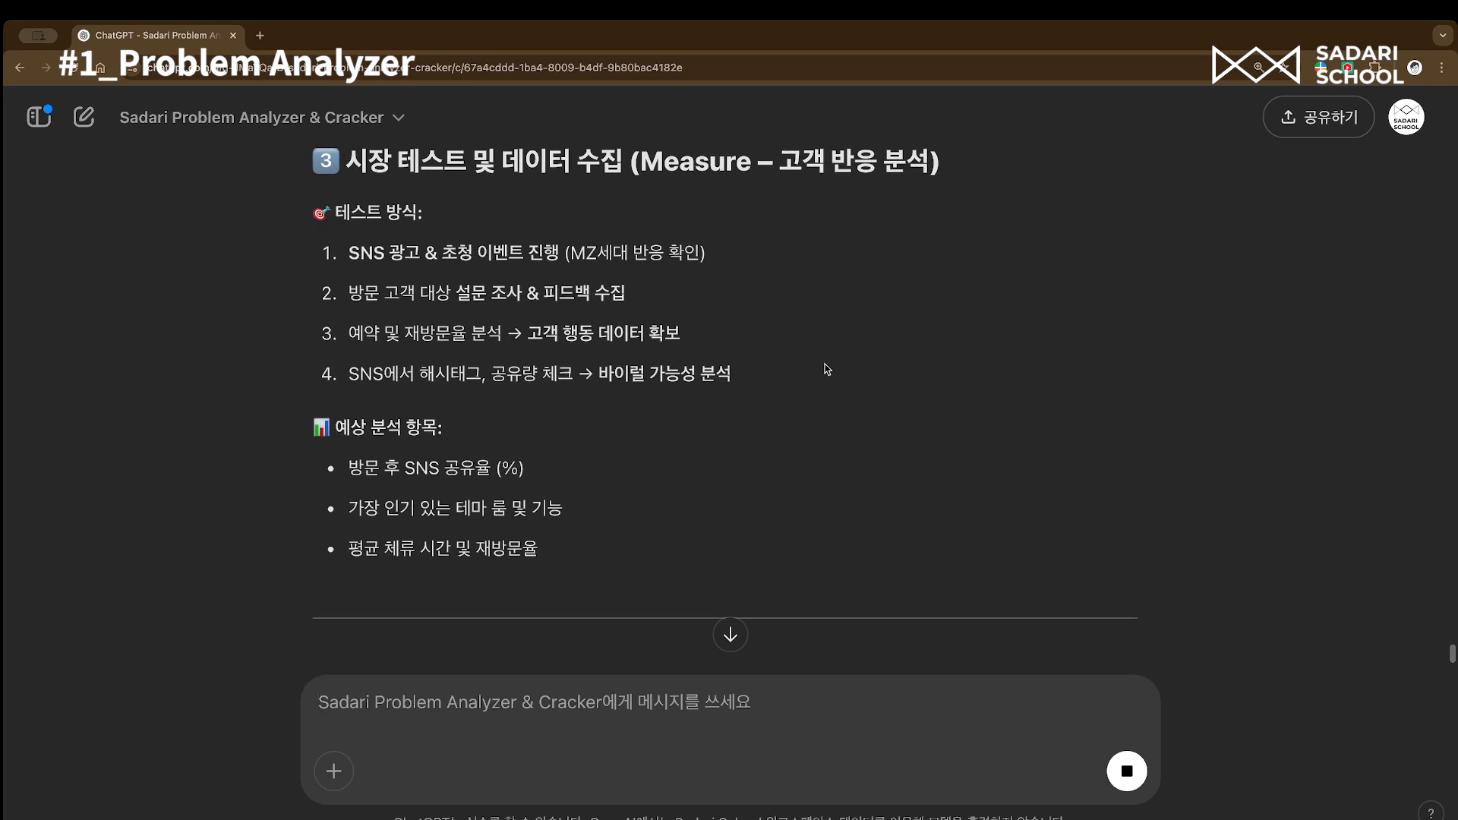
scroll(827, 365, down, 3)
scroll(827, 368, down, 2)
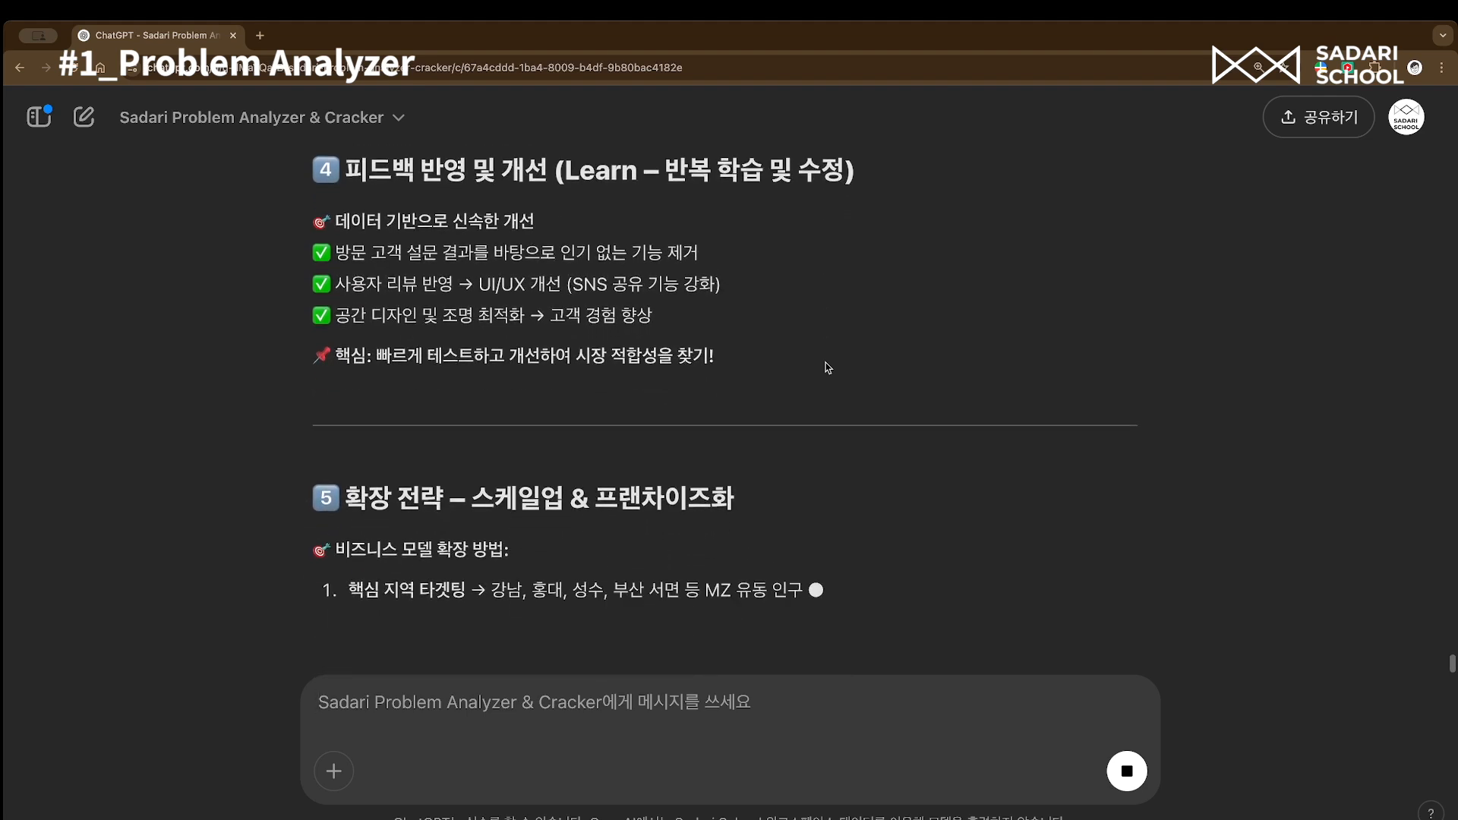
scroll(828, 368, up, 2)
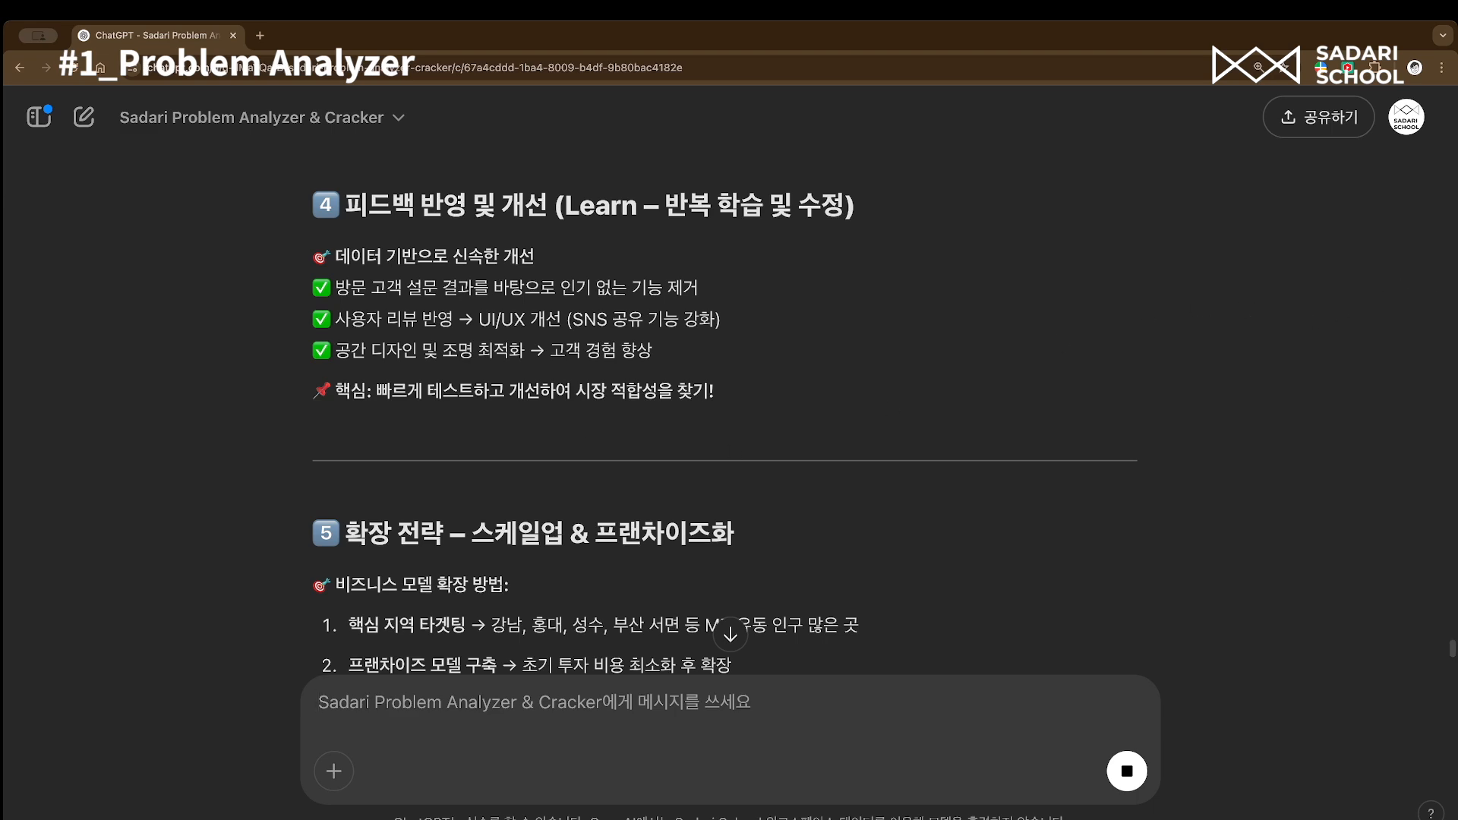
scroll(1097, 395, down, 6)
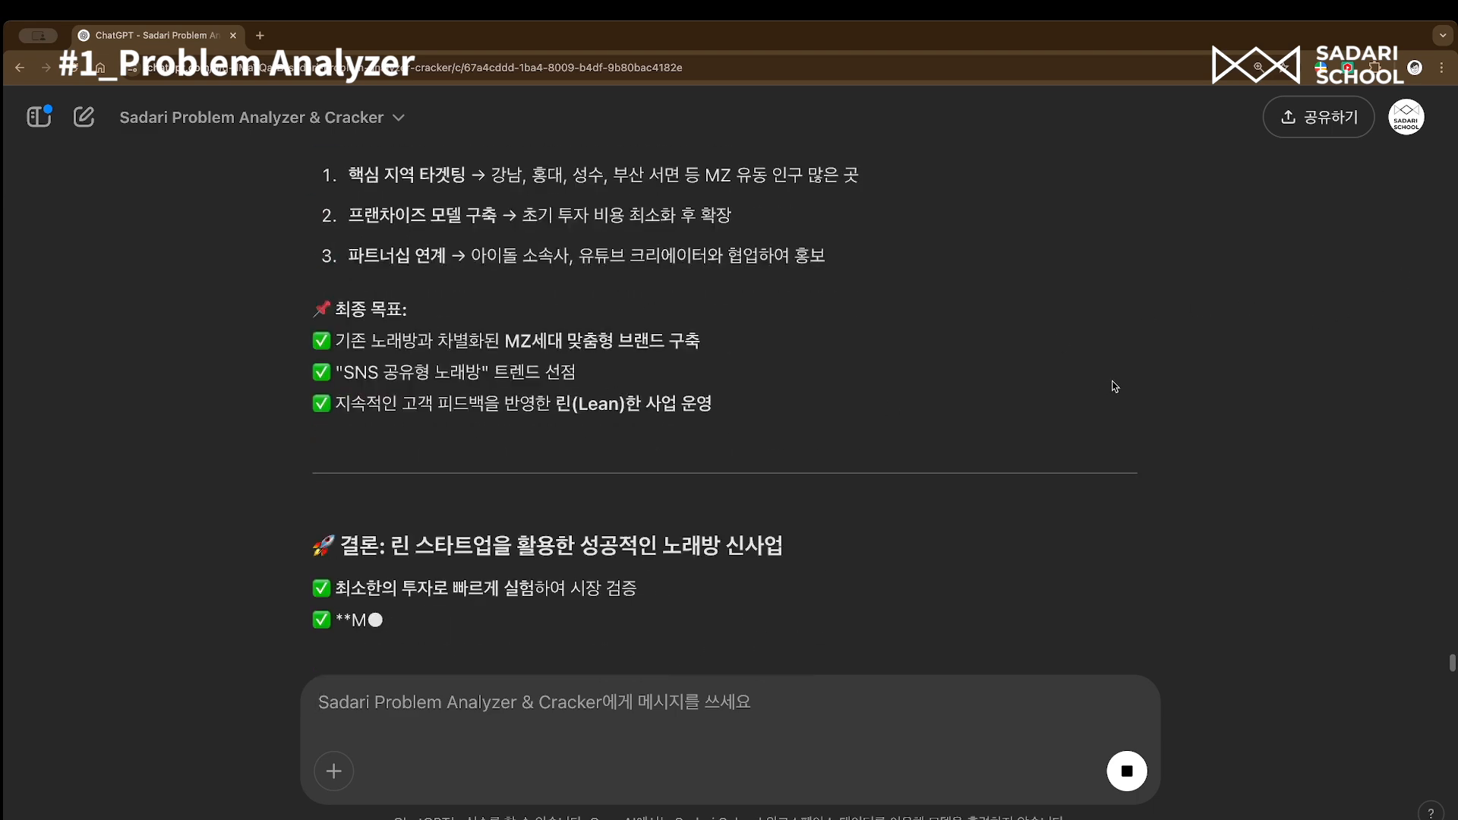